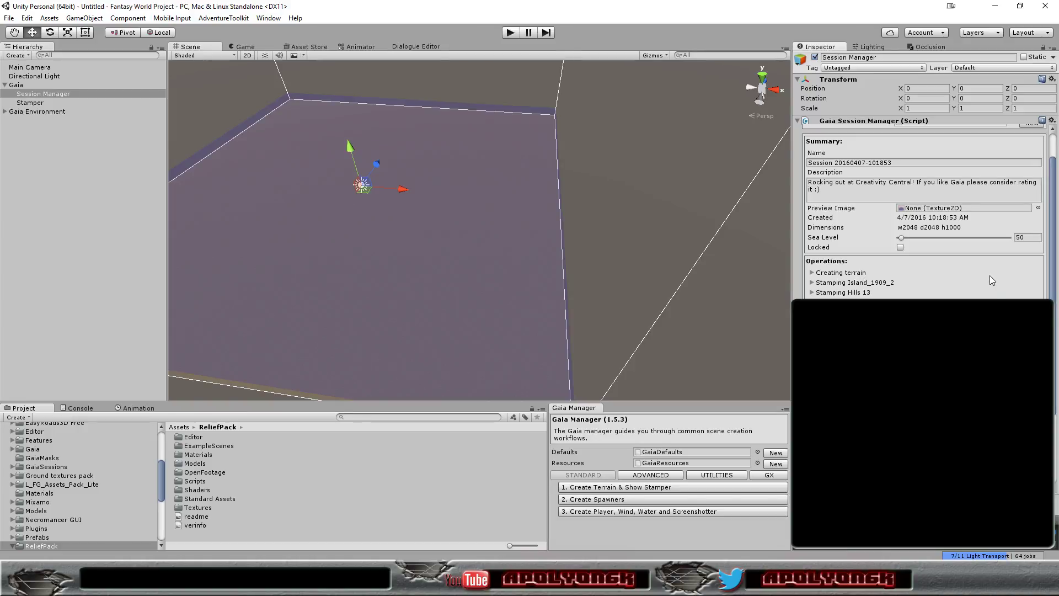
- Play back the Session Manager's recorded stamp operations onto the flat terrain and confirm the irreversible playback
{"action": "scroll", "coordinate": [992, 280], "scroll_direction": "down", "scroll_amount": 3}
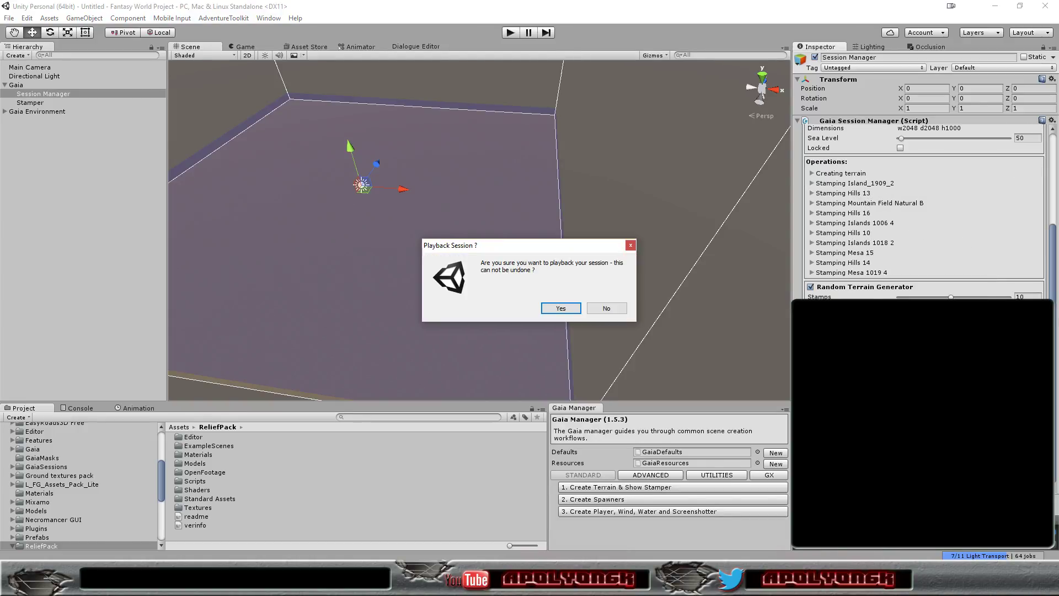
{"action": "left_click", "coordinate": [560, 308]}
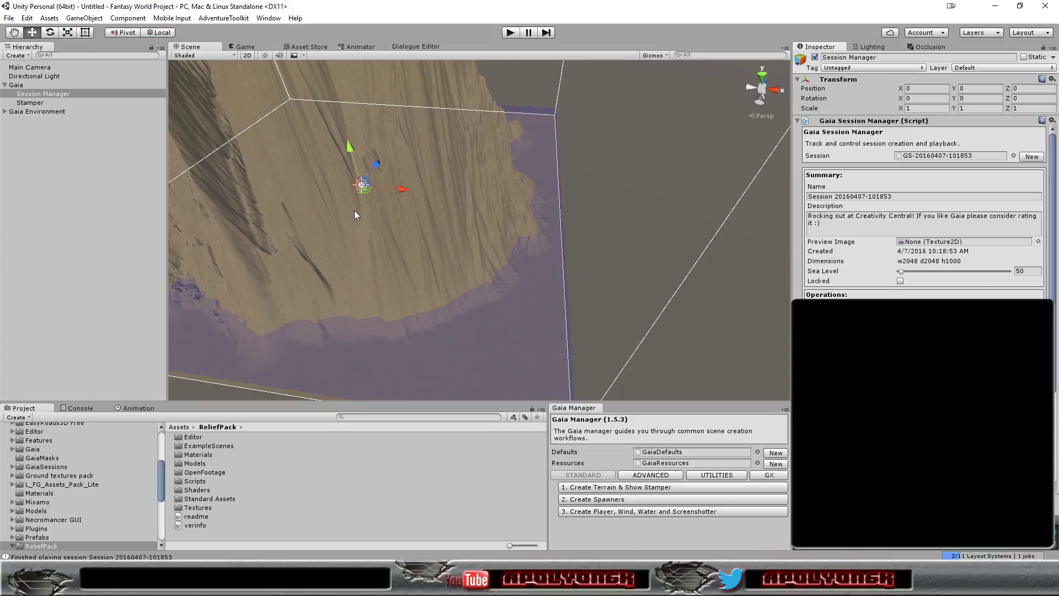
{"action": "left_click_drag", "start_coordinate": [358, 220], "coordinate": [549, 208], "text": "alt"}
{"action": "scroll", "coordinate": [529, 266], "scroll_direction": "down", "scroll_amount": 5}
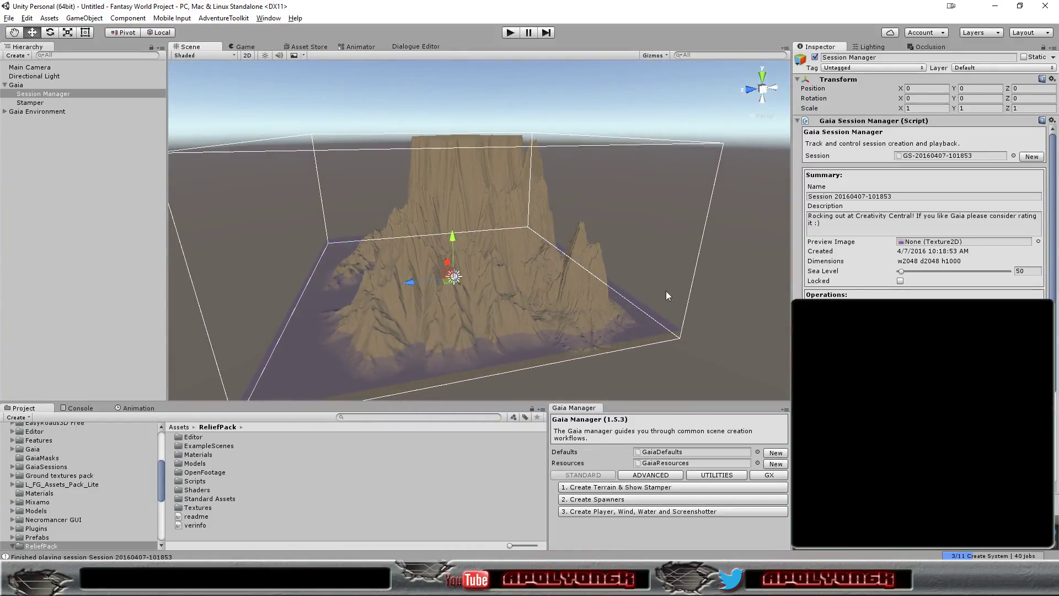
- Review the session's operation list, the Stamper's options and the Terrain Settings of the terrain object inside Gaia Environment
{"action": "scroll", "coordinate": [924, 210], "scroll_direction": "down", "scroll_amount": 5}
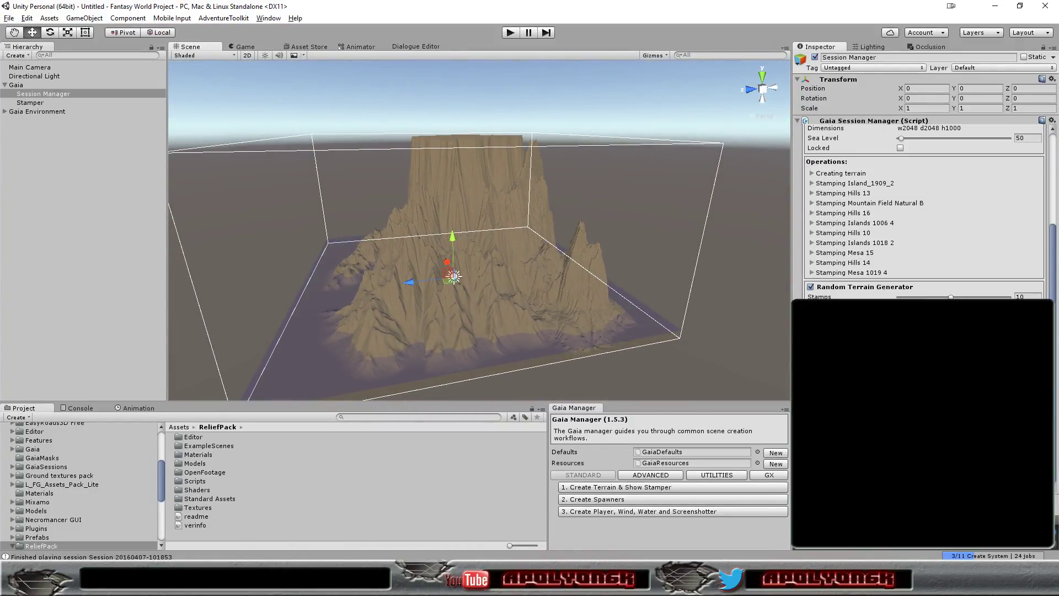
{"action": "left_click", "coordinate": [36, 103]}
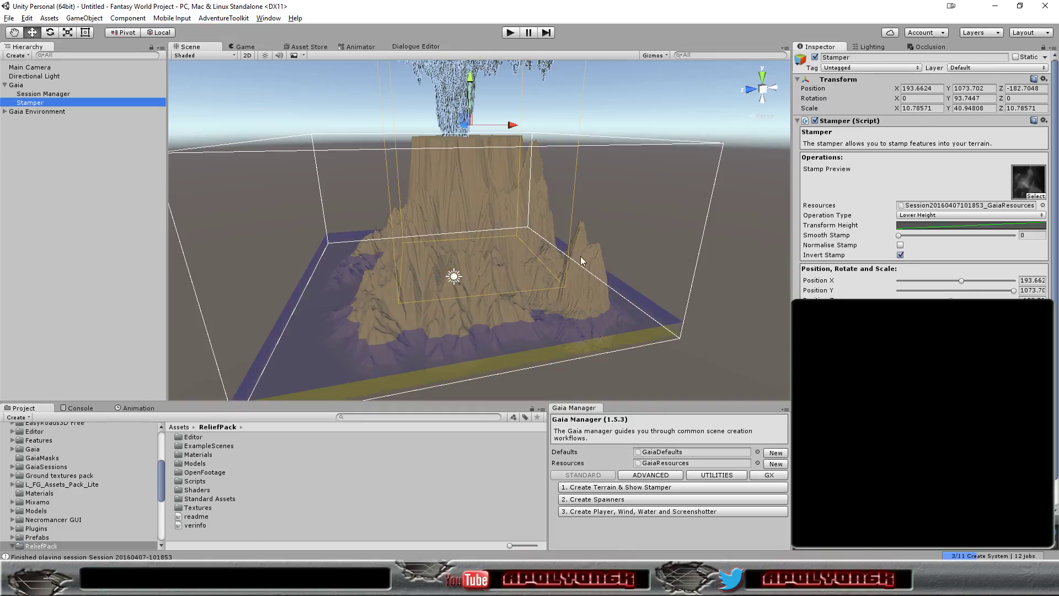
{"action": "scroll", "coordinate": [924, 221], "scroll_direction": "down", "scroll_amount": 1}
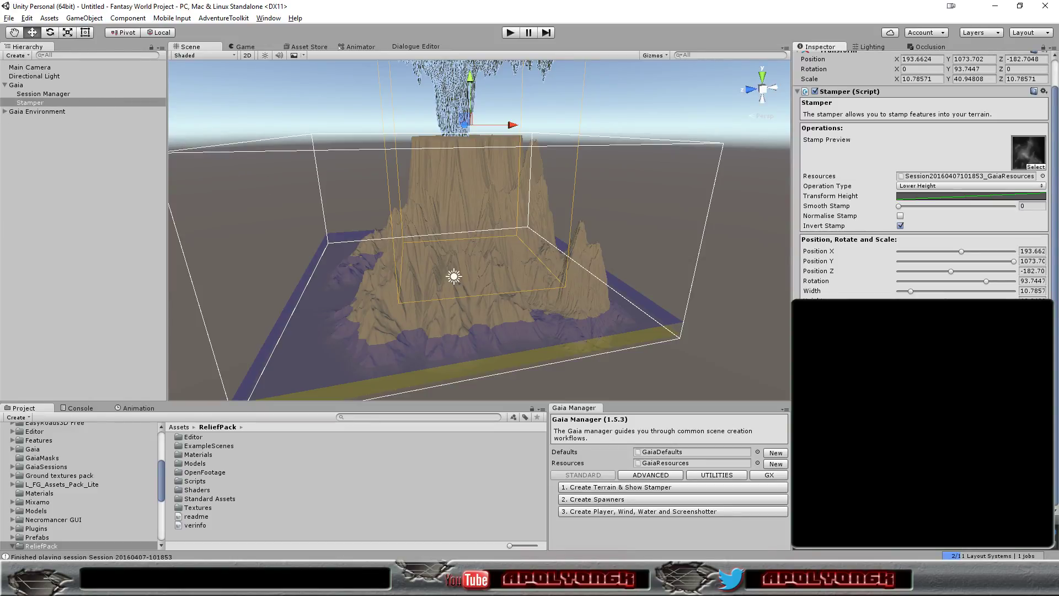
{"action": "left_click", "coordinate": [5, 111]}
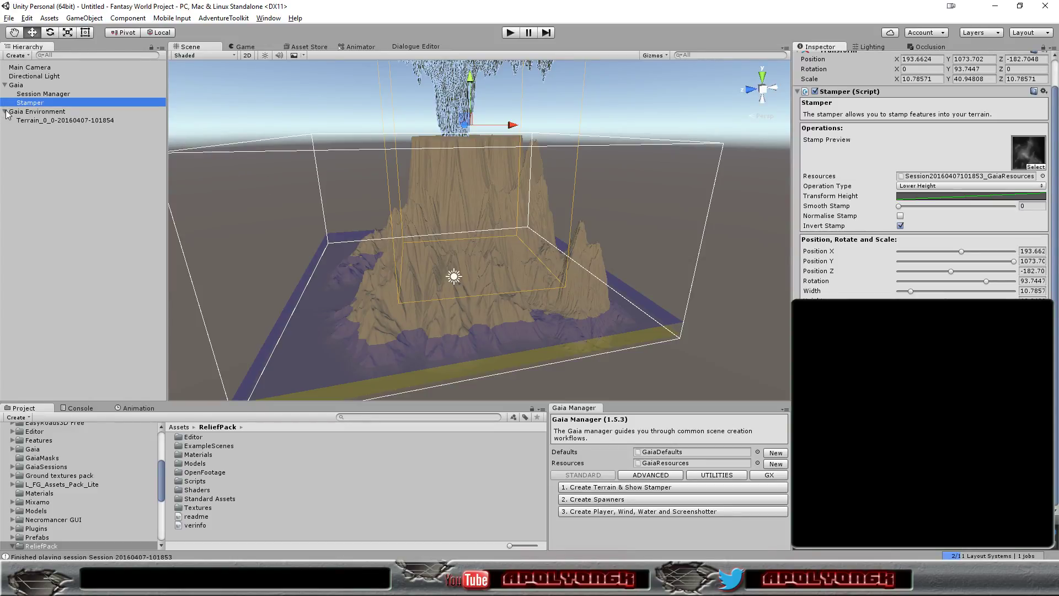
{"action": "left_click", "coordinate": [55, 120]}
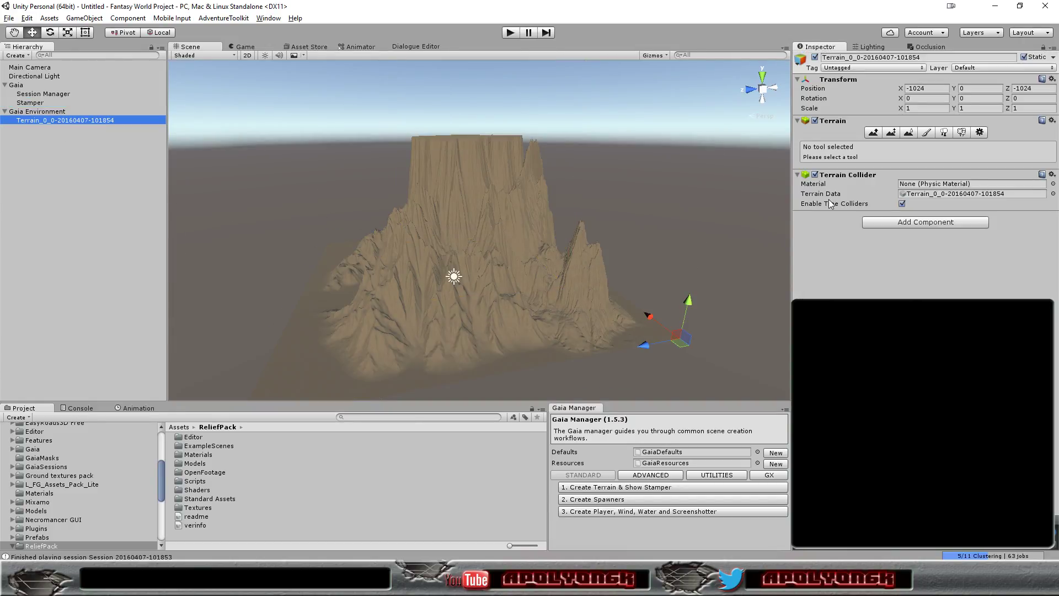
{"action": "left_click", "coordinate": [979, 133]}
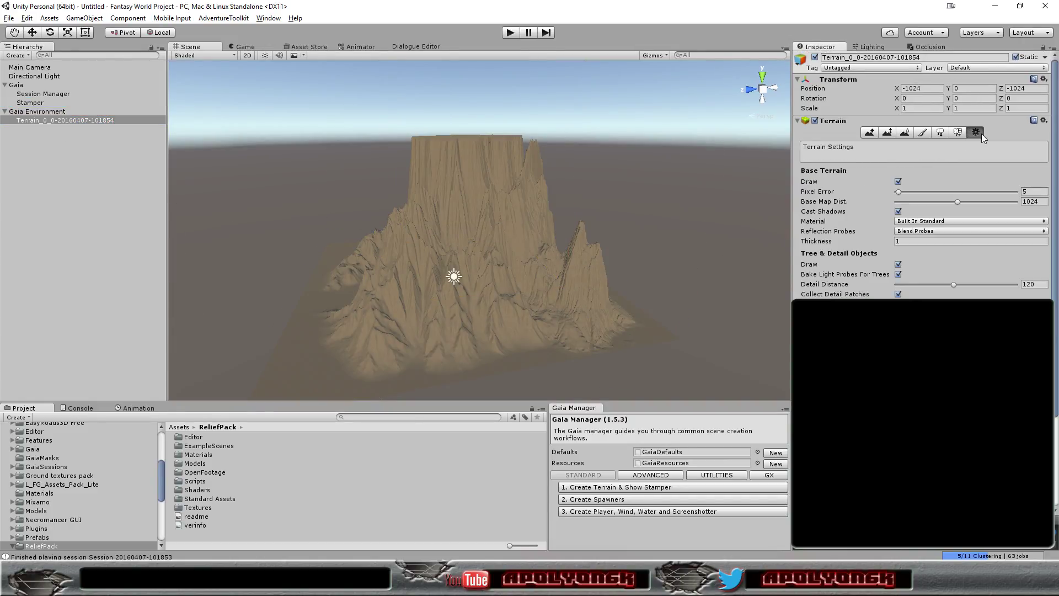
{"action": "scroll", "coordinate": [932, 256], "scroll_direction": "down", "scroll_amount": 3}
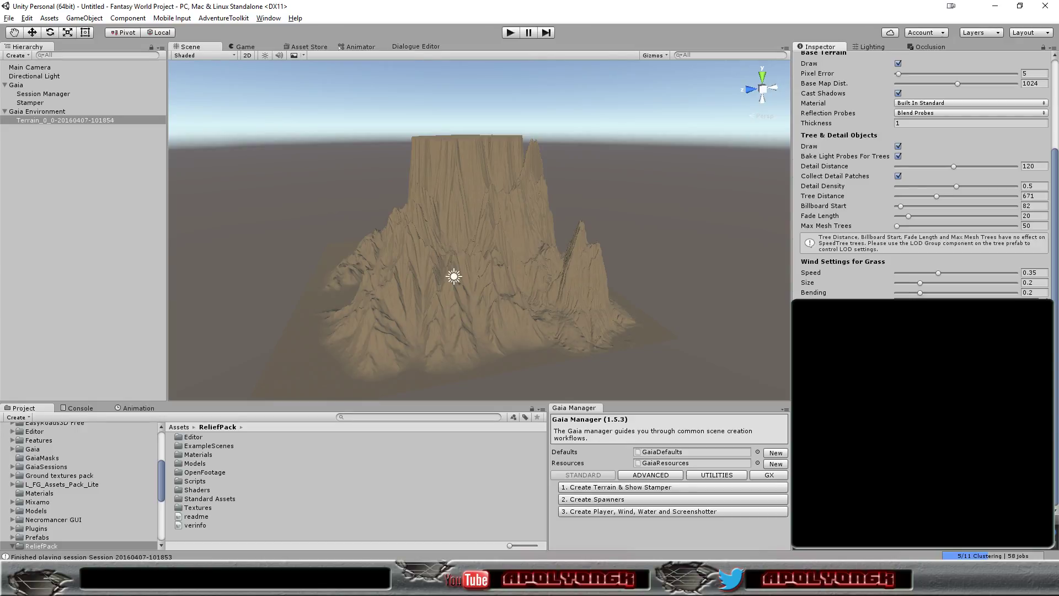
- Undo the stamped terrain and generate a new random list of stamp operations in the Session Manager
{"action": "key", "text": "ctrl+z"}
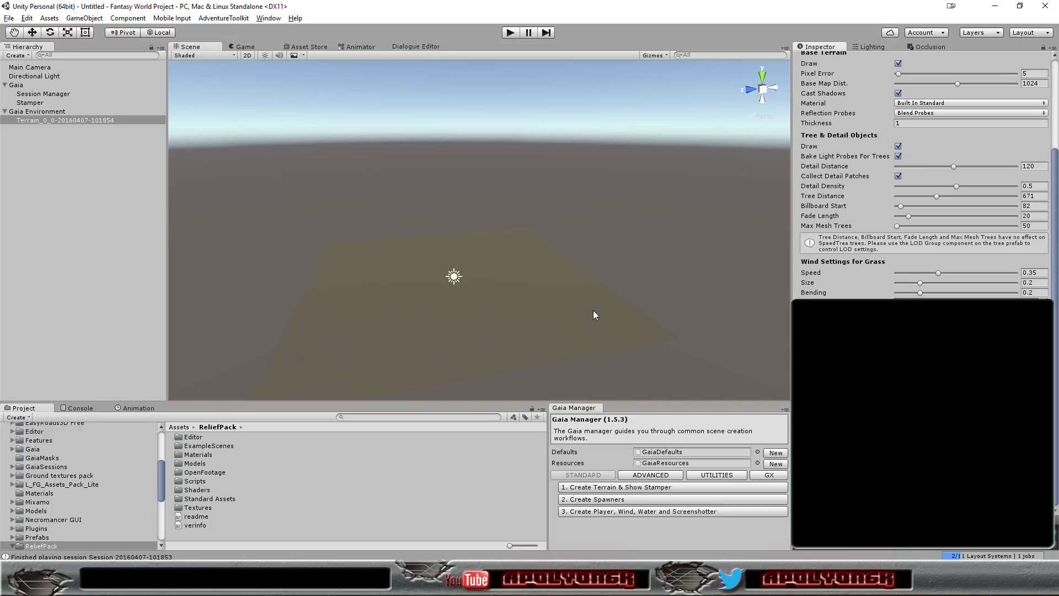
{"action": "left_click", "coordinate": [35, 94]}
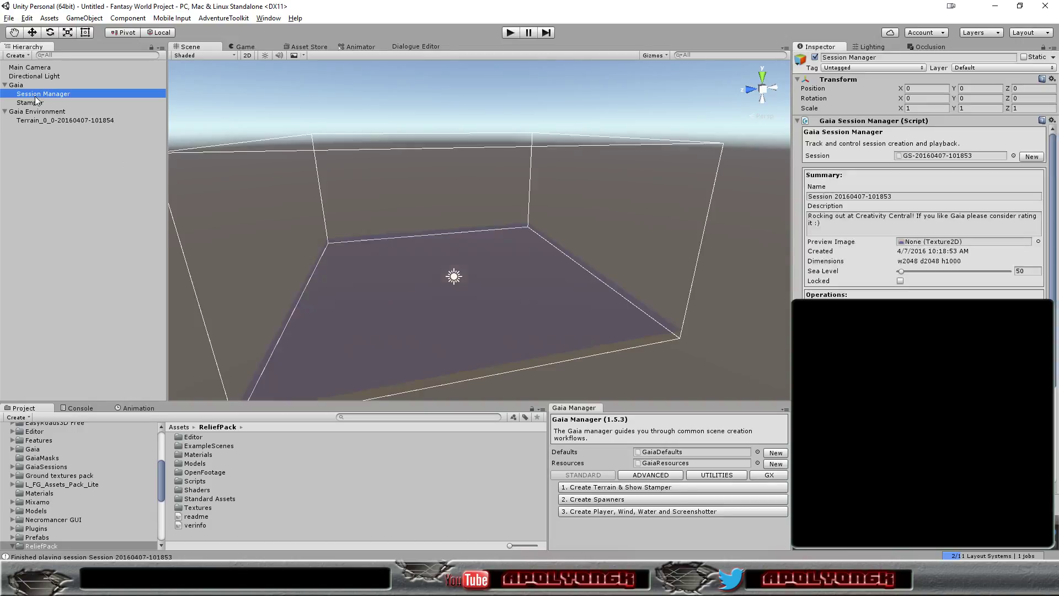
{"action": "scroll", "coordinate": [867, 274], "scroll_direction": "down", "scroll_amount": 5}
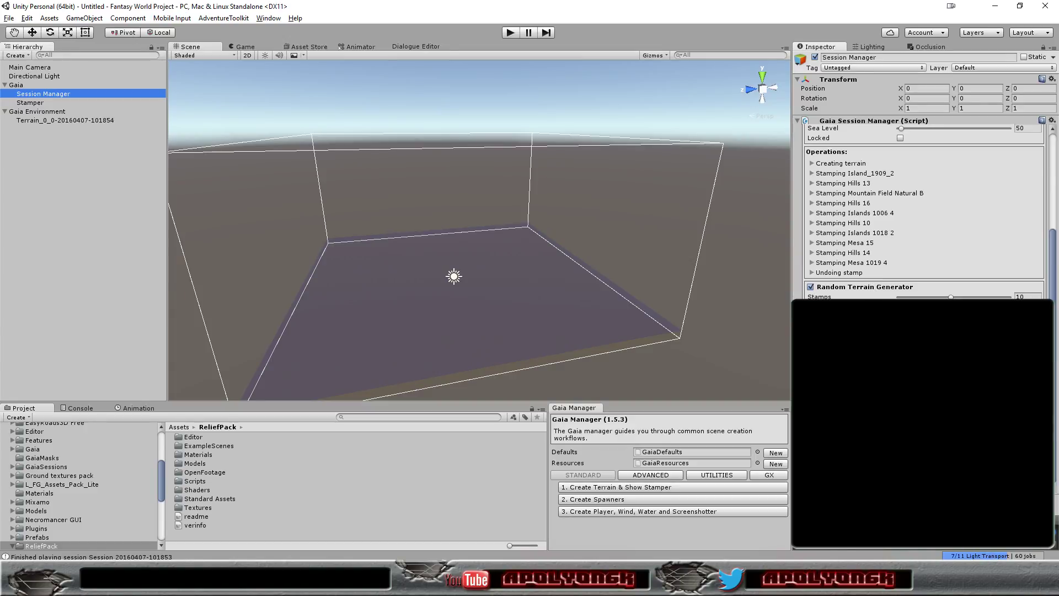
{"action": "left_click", "coordinate": [921, 342]}
{"action": "left_click", "coordinate": [560, 309]}
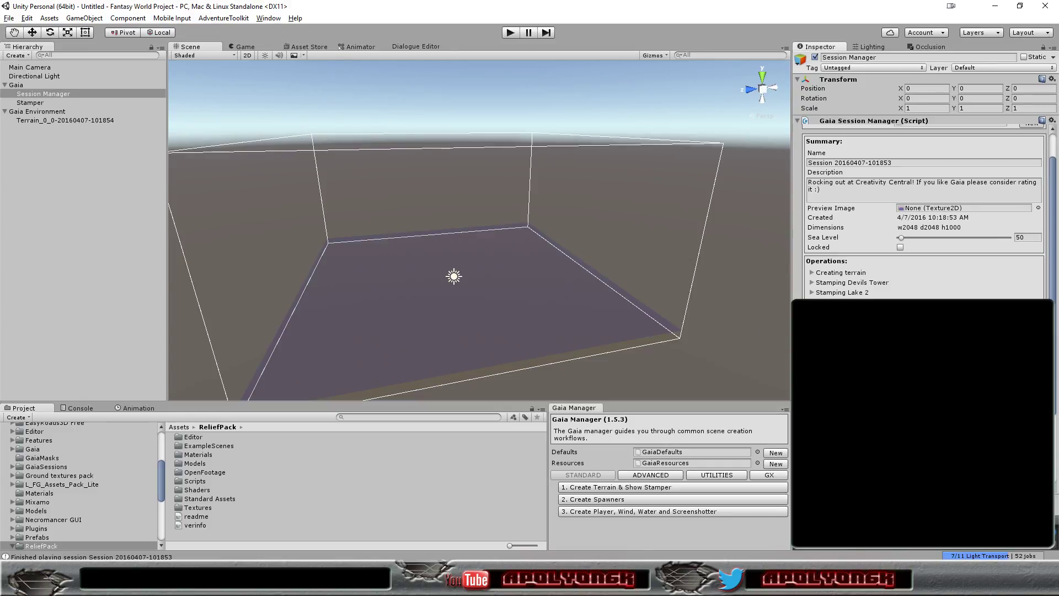
{"action": "scroll", "coordinate": [924, 210], "scroll_direction": "down", "scroll_amount": 3}
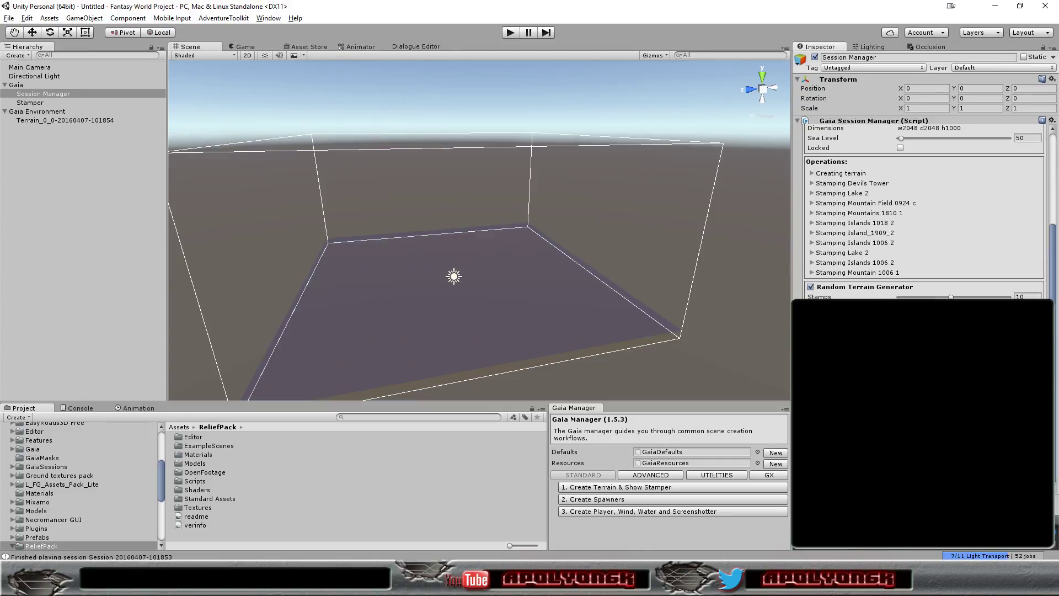
- Play back the newly generated session to stamp the island terrain, and examine its peaks from several angles
{"action": "left_click", "coordinate": [868, 47]}
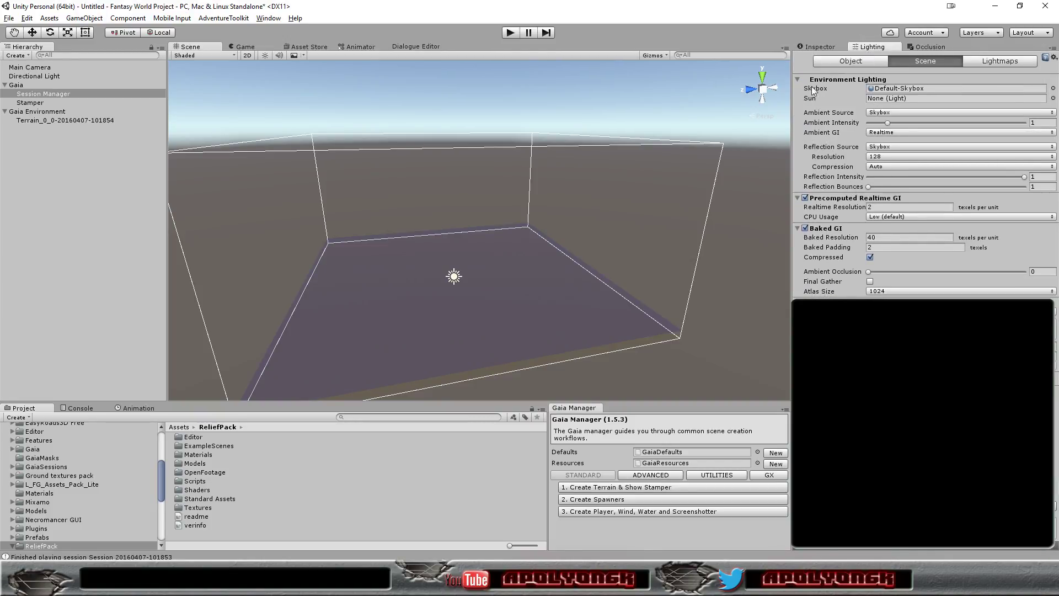
{"action": "left_click", "coordinate": [818, 47]}
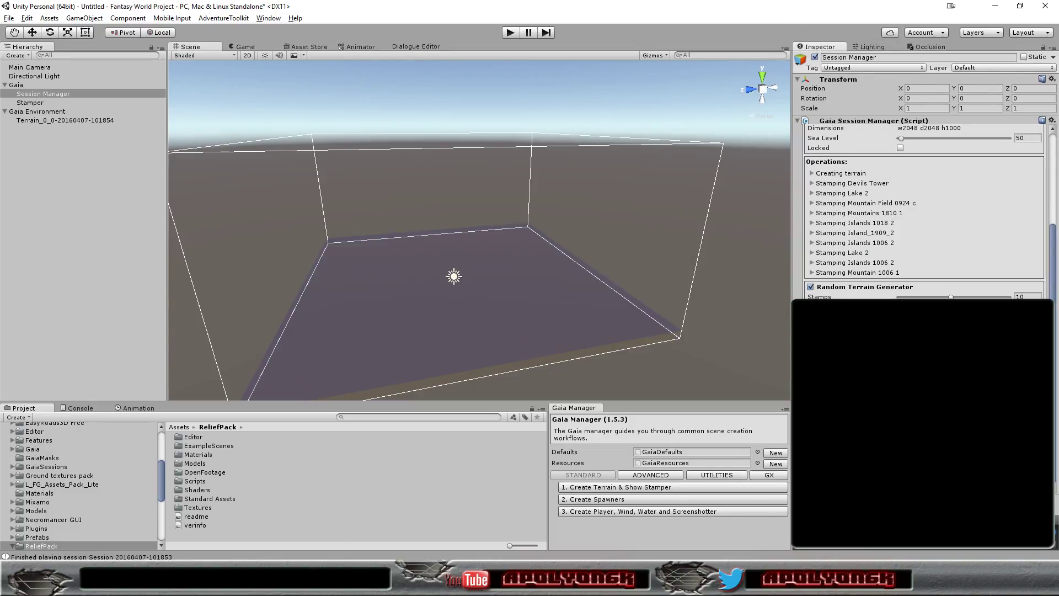
{"action": "left_click", "coordinate": [561, 310]}
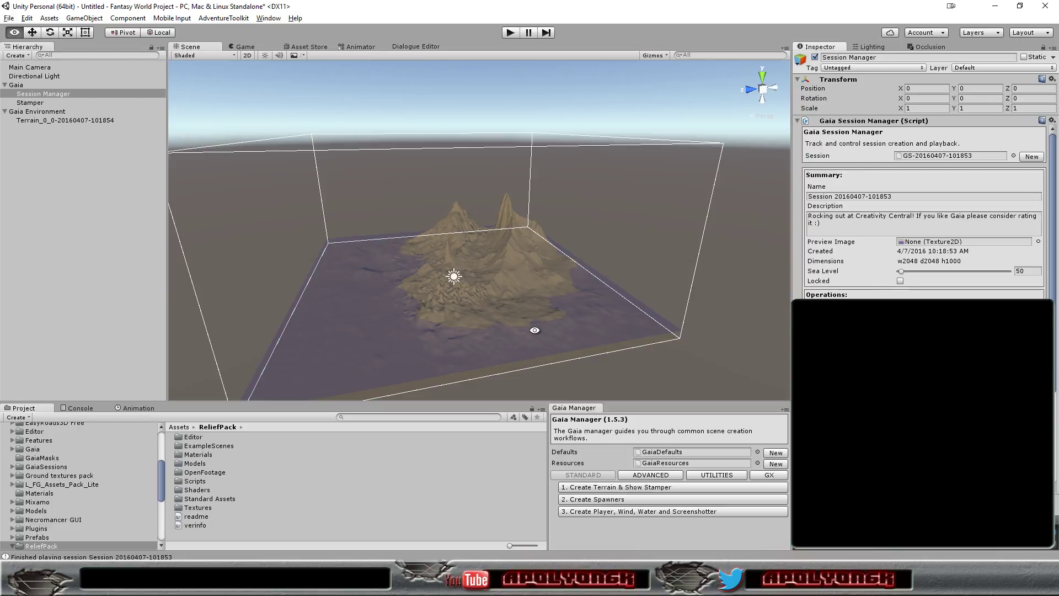
{"action": "left_click_drag", "start_coordinate": [541, 331], "coordinate": [574, 333], "text": "alt"}
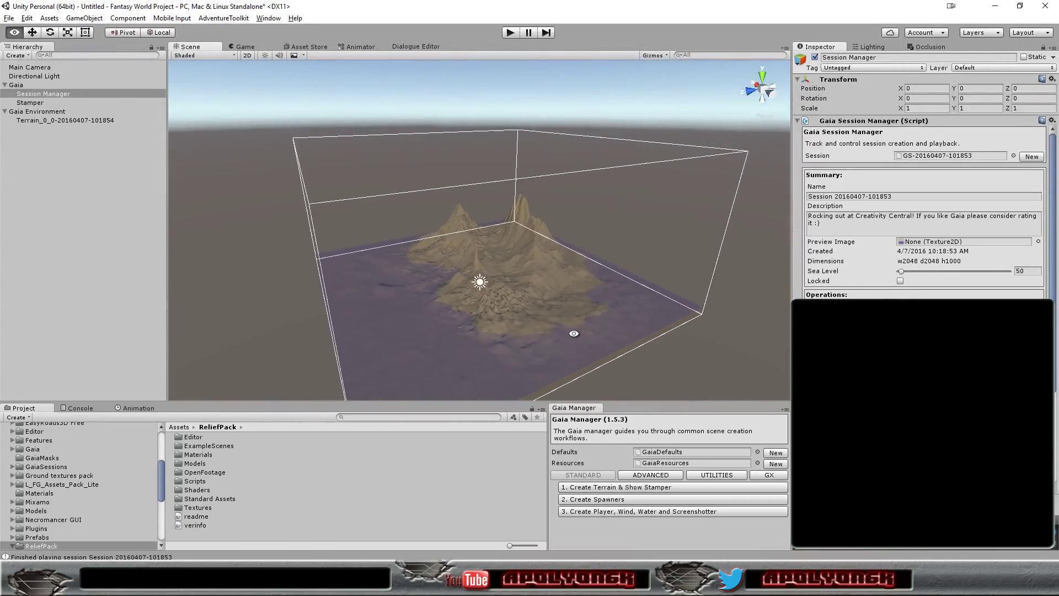
{"action": "scroll", "coordinate": [545, 270], "scroll_direction": "up", "scroll_amount": 3}
{"action": "scroll", "coordinate": [545, 270], "scroll_direction": "up", "scroll_amount": 3}
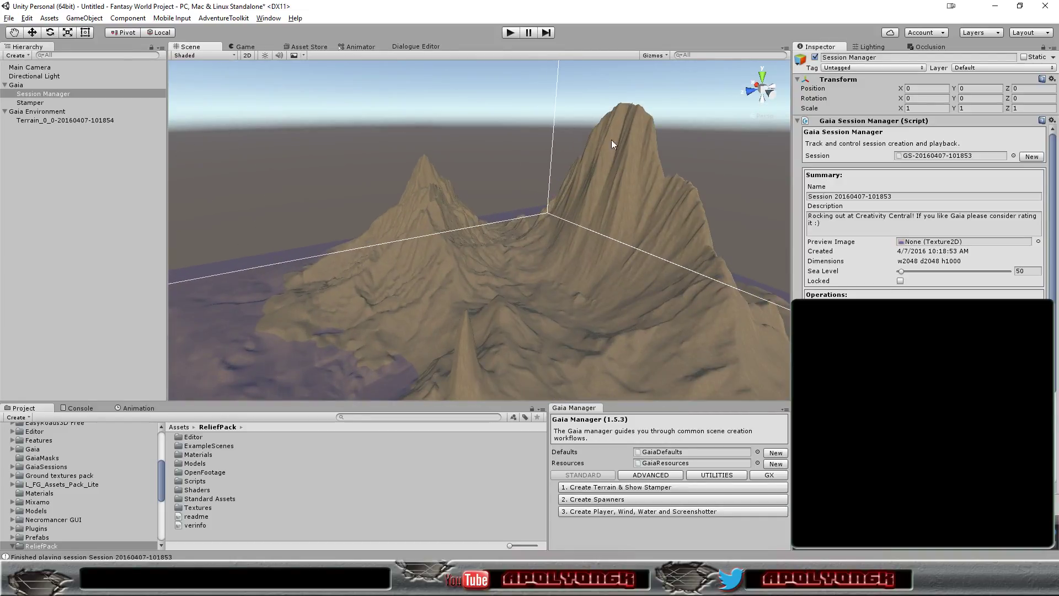
{"action": "left_click_drag", "start_coordinate": [607, 270], "coordinate": [420, 251], "text": "alt"}
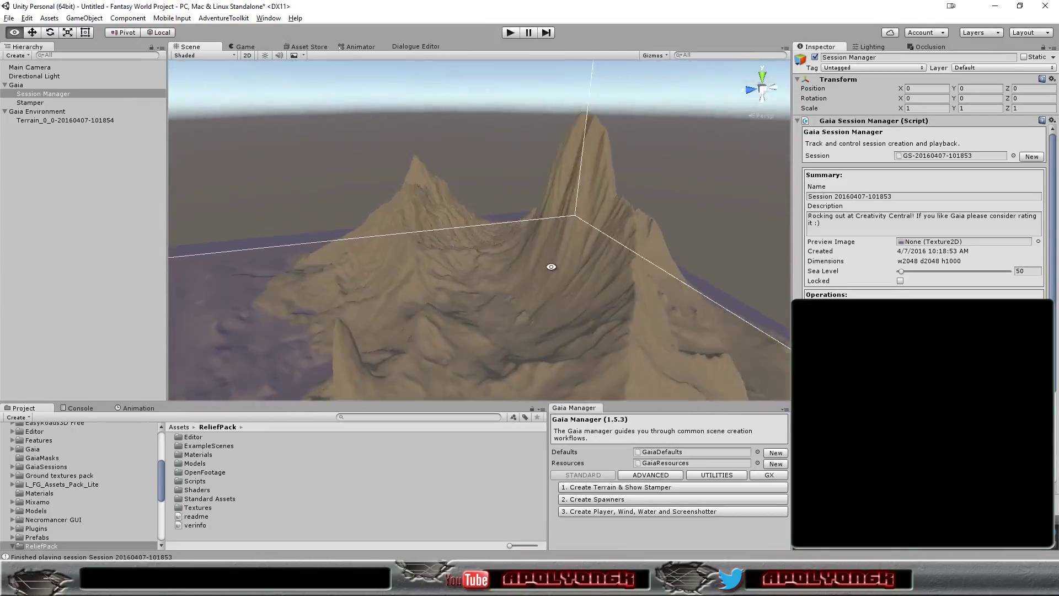
{"action": "left_click_drag", "start_coordinate": [552, 266], "coordinate": [726, 272], "text": "alt"}
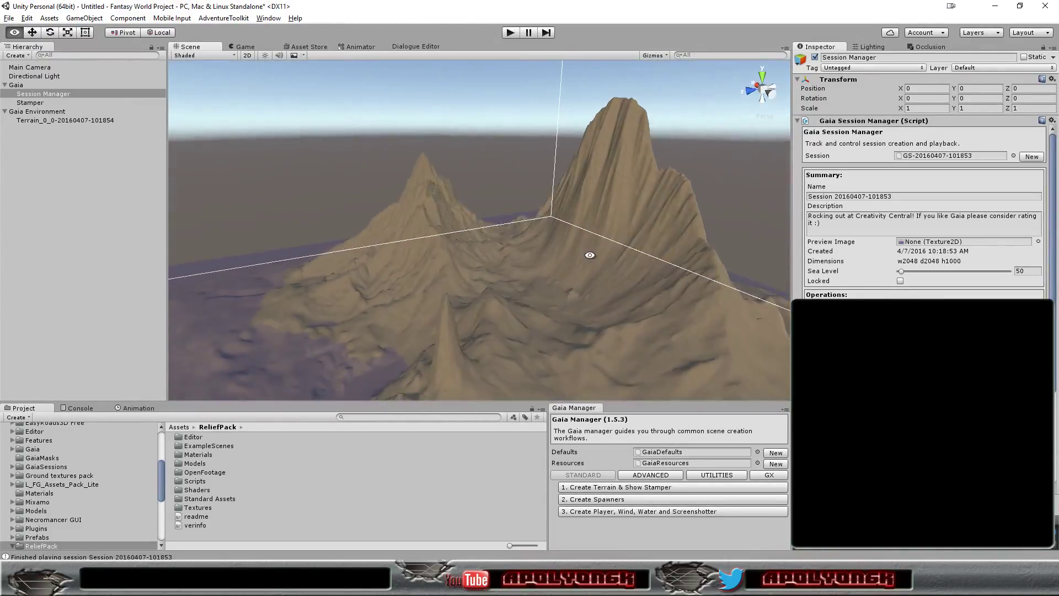
- Create the Gaia spawners and run the Group Spawner to cover the terrain with textures, objects, trees and details
{"action": "left_click", "coordinate": [630, 499]}
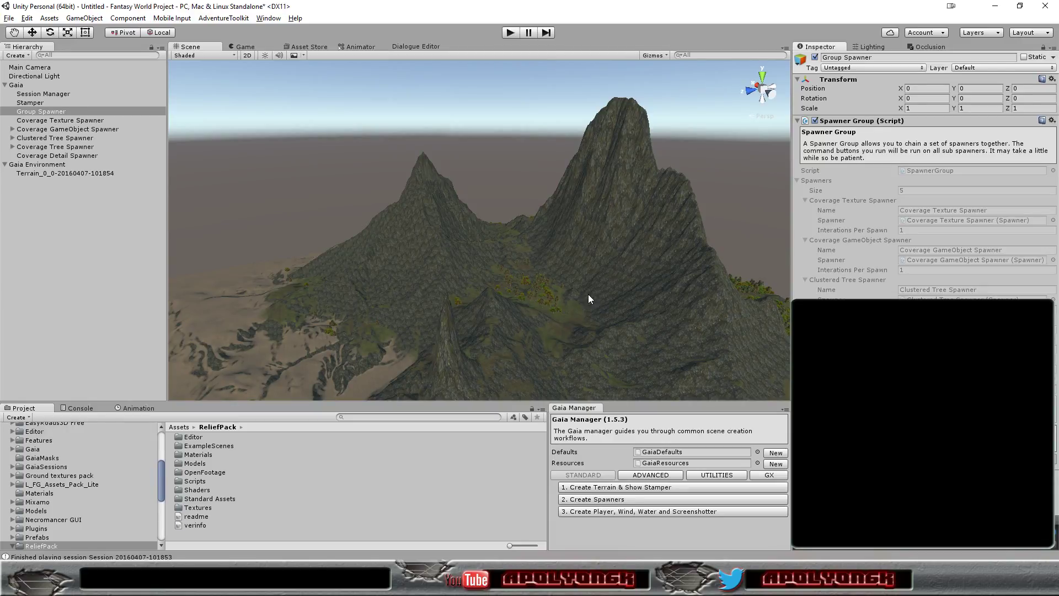
{"action": "scroll", "coordinate": [588, 294], "scroll_direction": "down", "scroll_amount": 6}
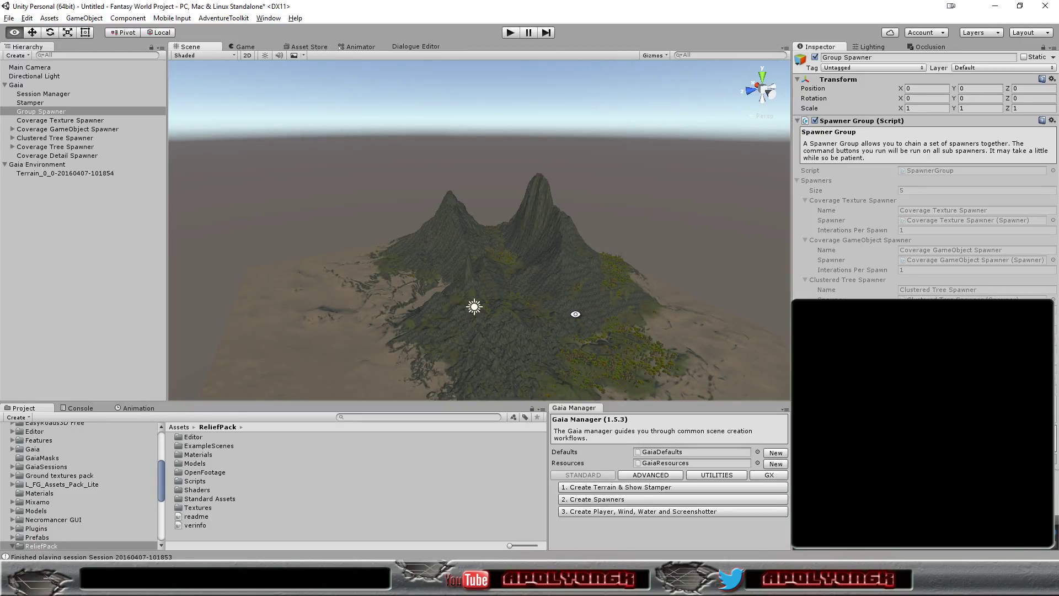
{"action": "left_click_drag", "start_coordinate": [574, 309], "coordinate": [733, 269], "text": "alt"}
- Add the Gaia player, wind zone, water and screen shotter to the scene
{"action": "left_click_drag", "start_coordinate": [609, 264], "coordinate": [619, 321], "text": "alt"}
{"action": "left_click", "coordinate": [630, 511]}
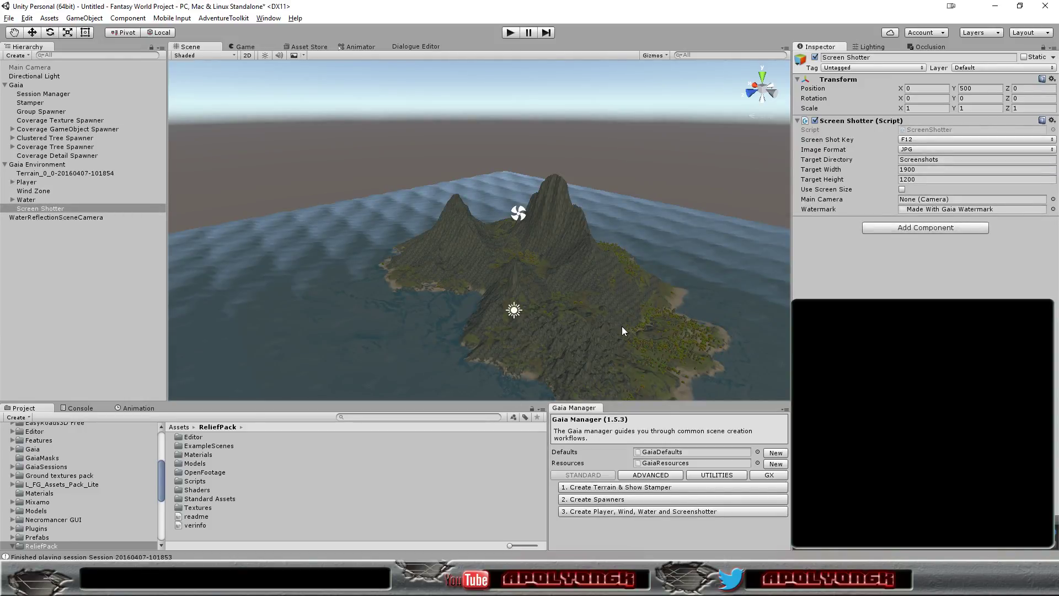
{"action": "left_click_drag", "start_coordinate": [621, 326], "coordinate": [557, 330], "text": "alt"}
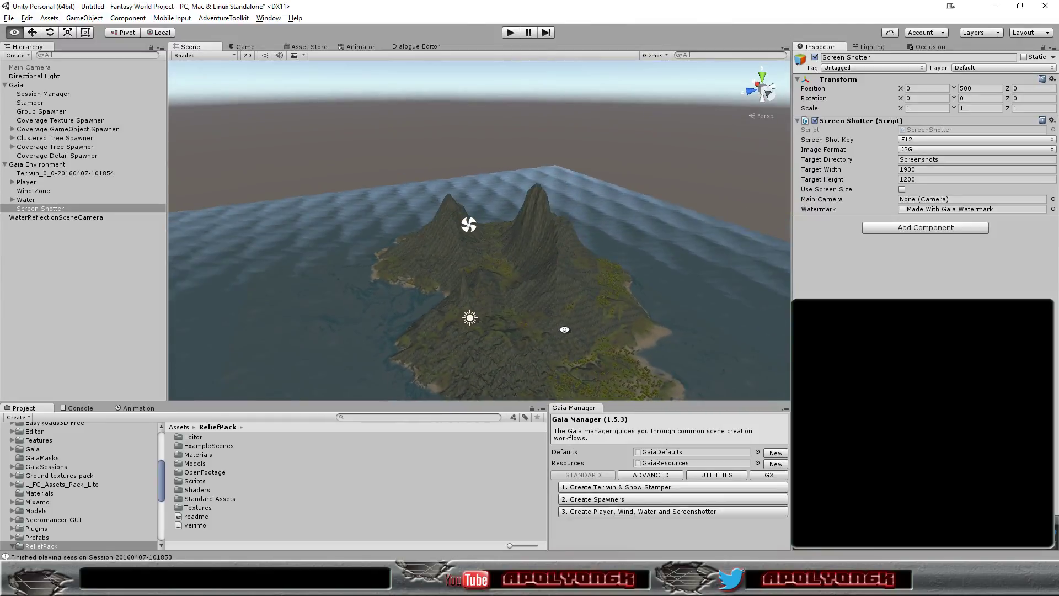
- Run the scene in play mode and walk the player across the hills to inspect the terrain, vegetation and mountains
{"action": "left_click", "coordinate": [510, 32]}
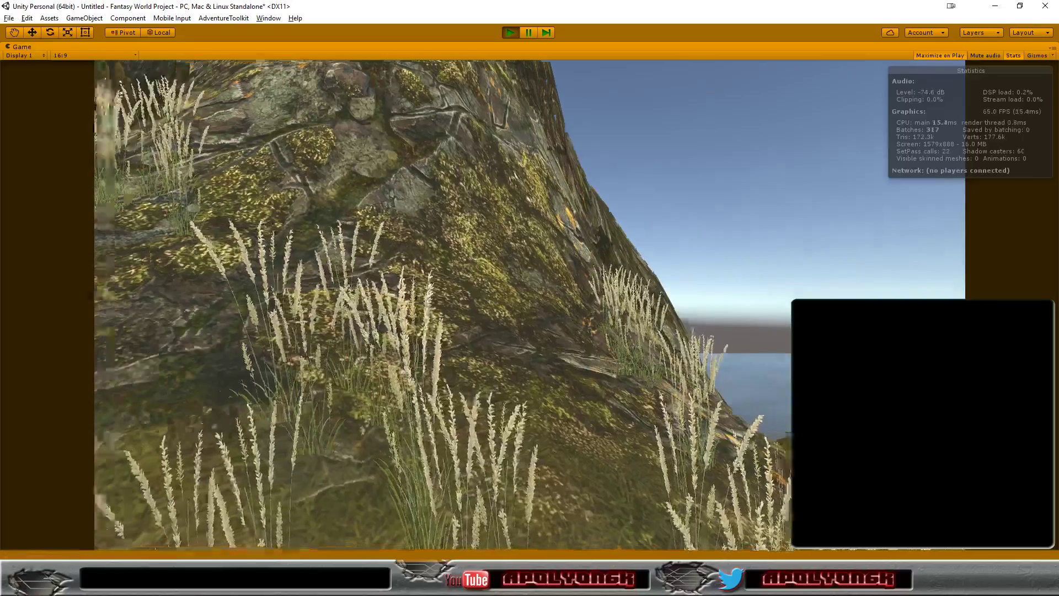
{"action": "key", "text": "w"}
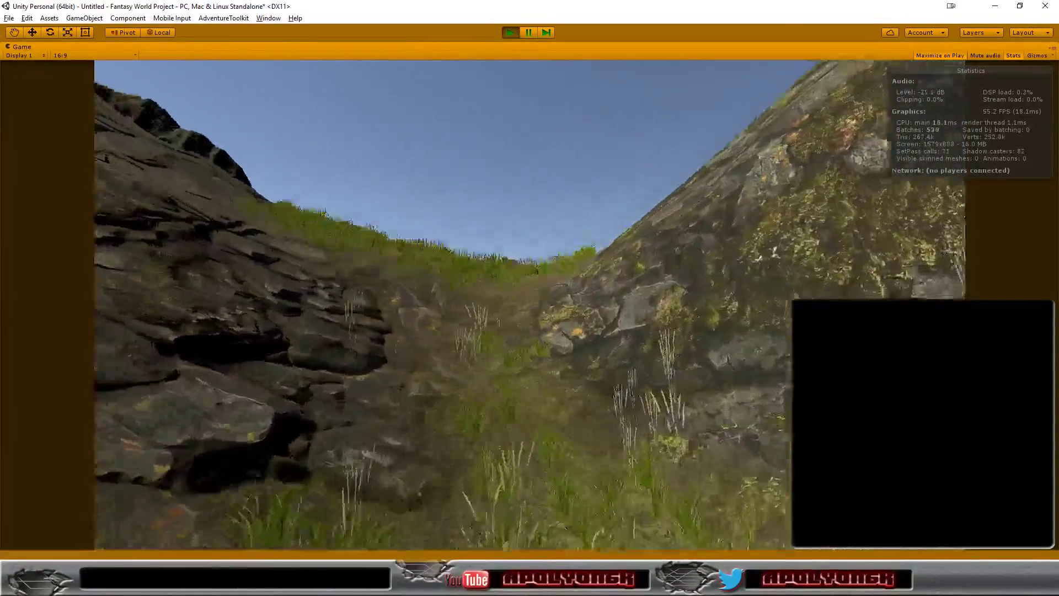
{"action": "key", "text": "w"}
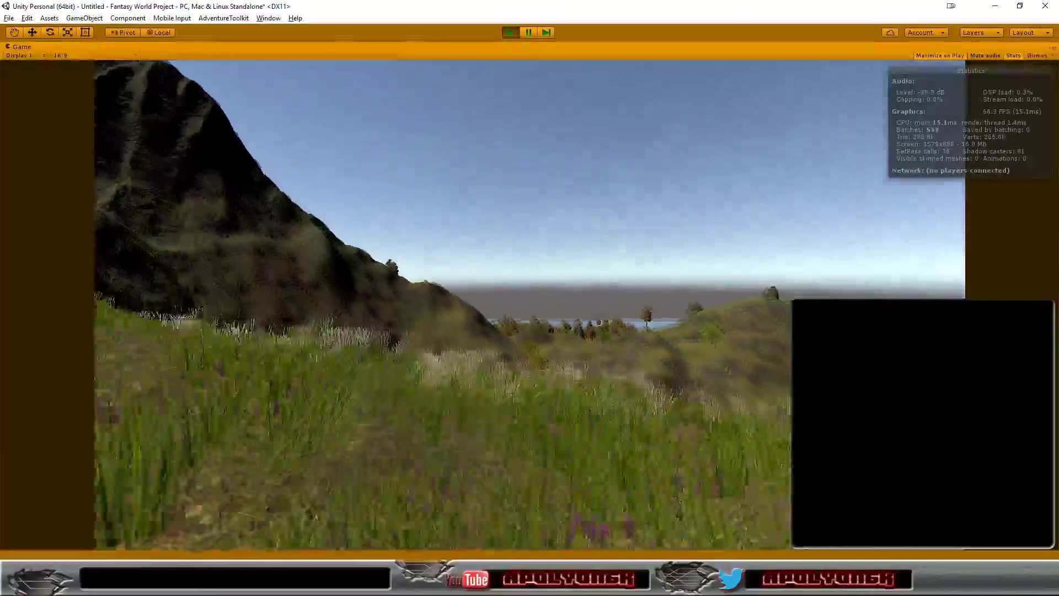
{"action": "key", "text": "w"}
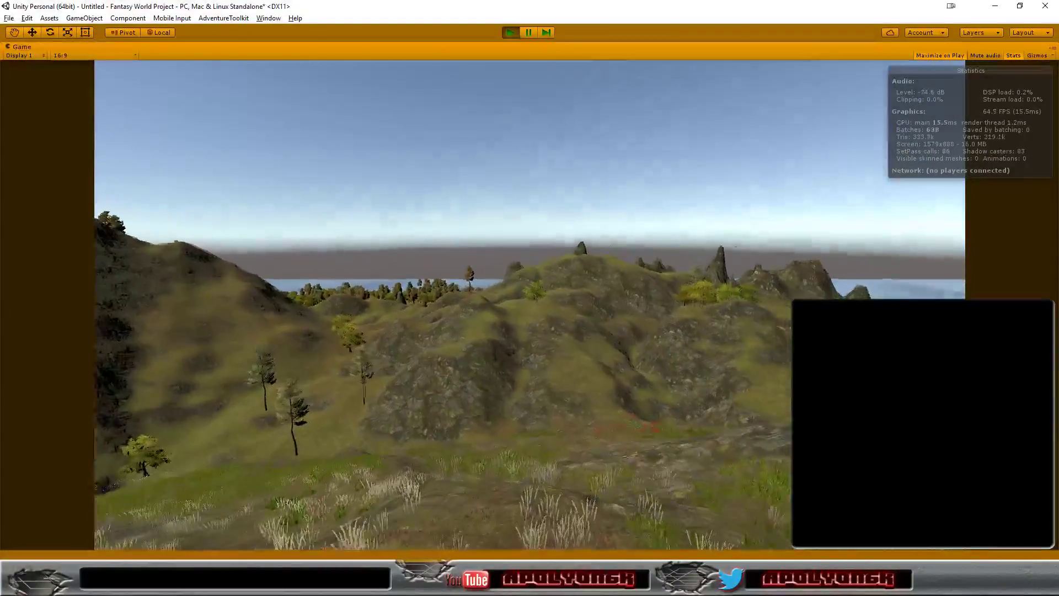
{"action": "key", "text": "w"}
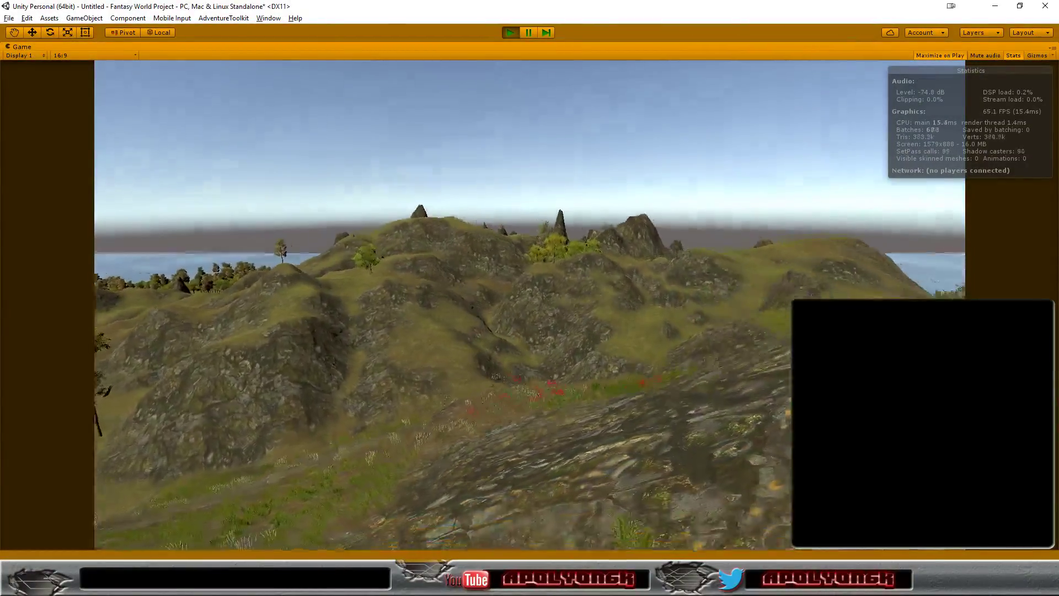
{"action": "key", "text": "w"}
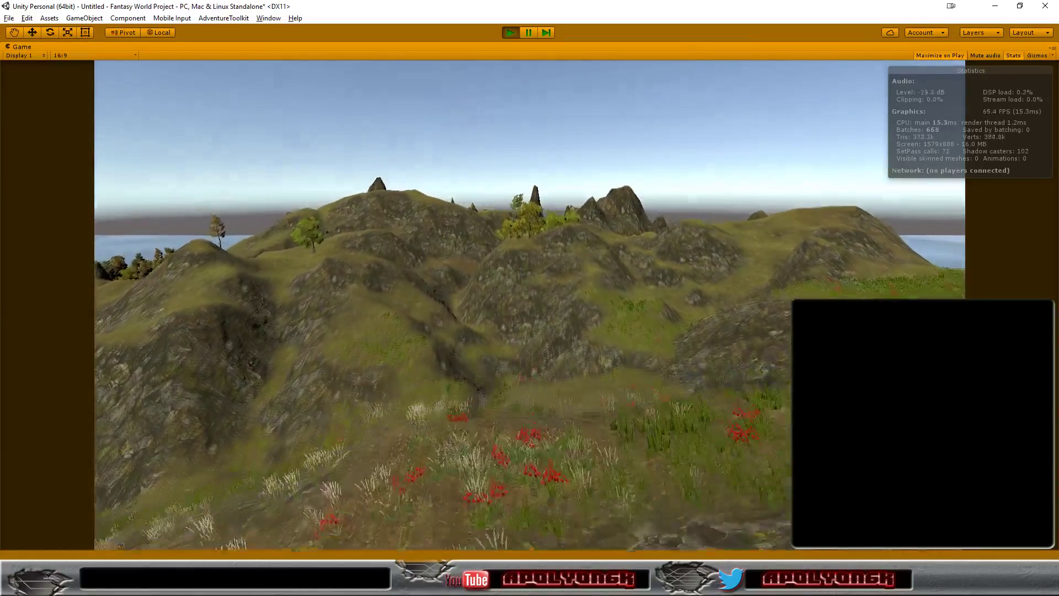
{"action": "key", "text": "w"}
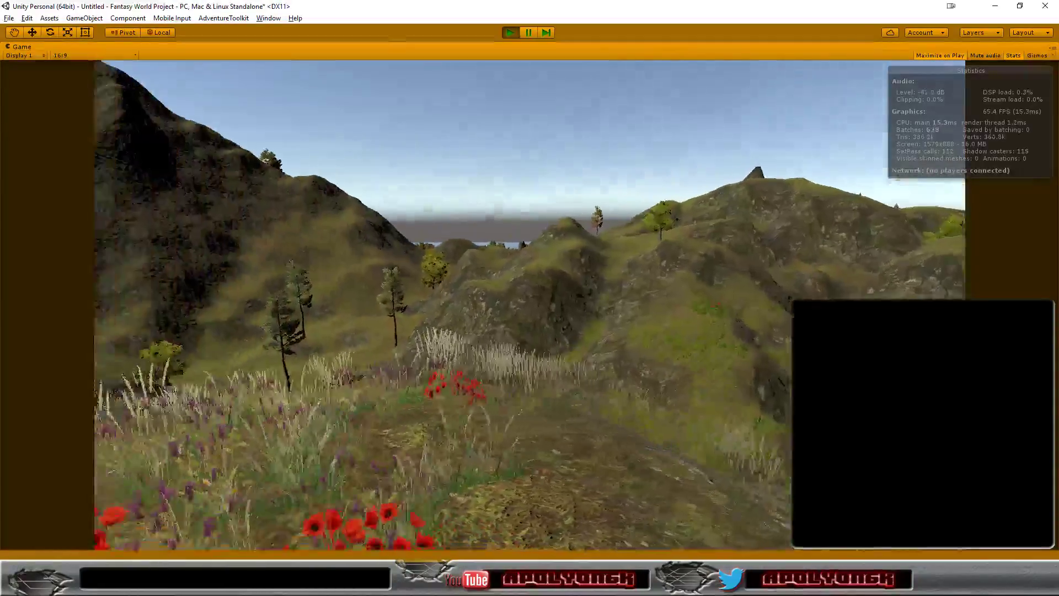
{"action": "key", "text": "w"}
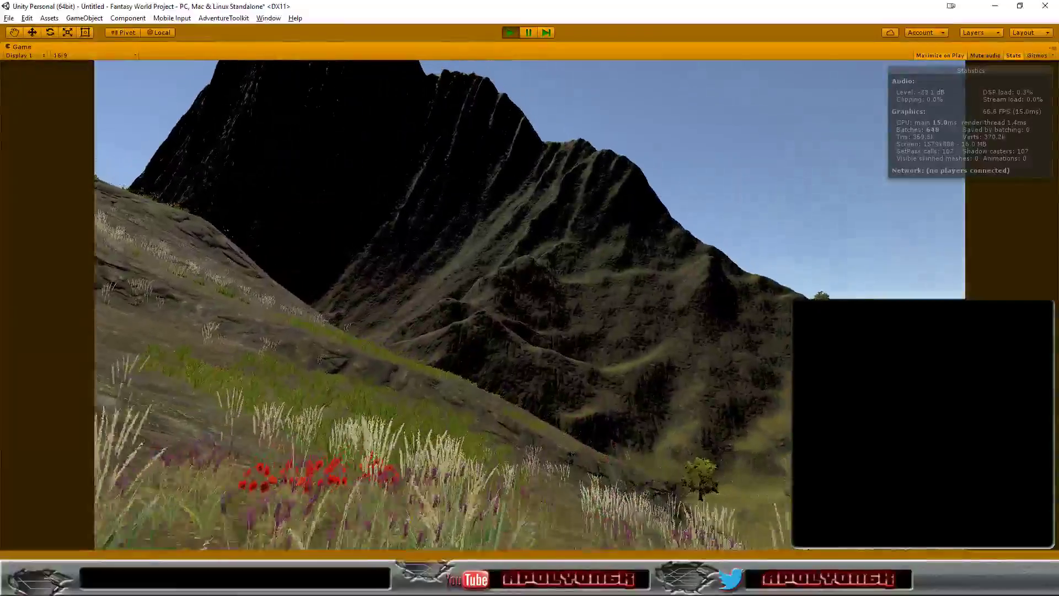
{"action": "key", "text": "w"}
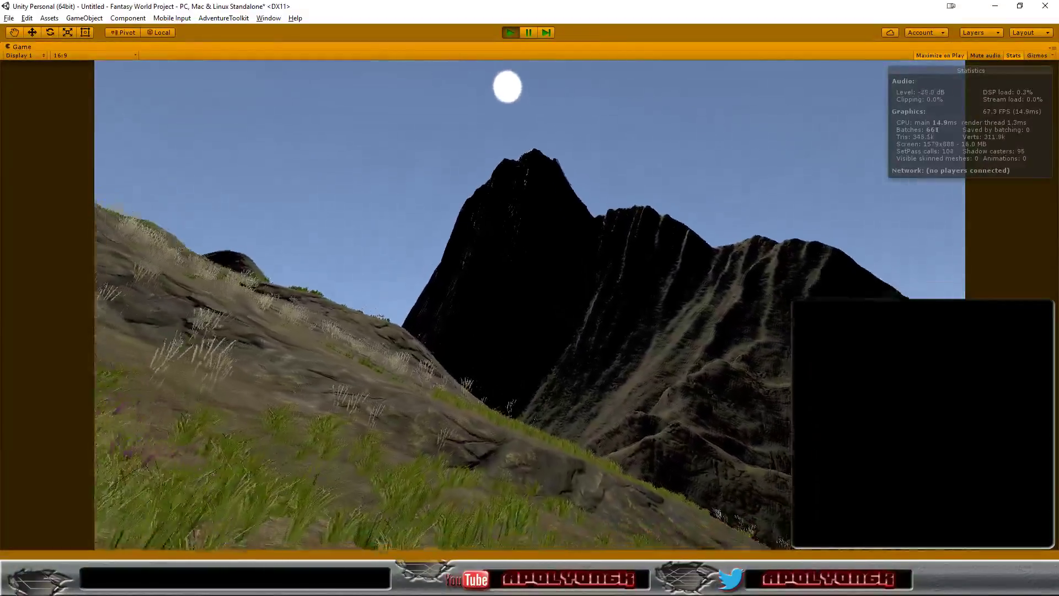
- Walk the player along the grassy slope towards the dark mountain, look around, and exit play mode
{"action": "key", "text": "w"}
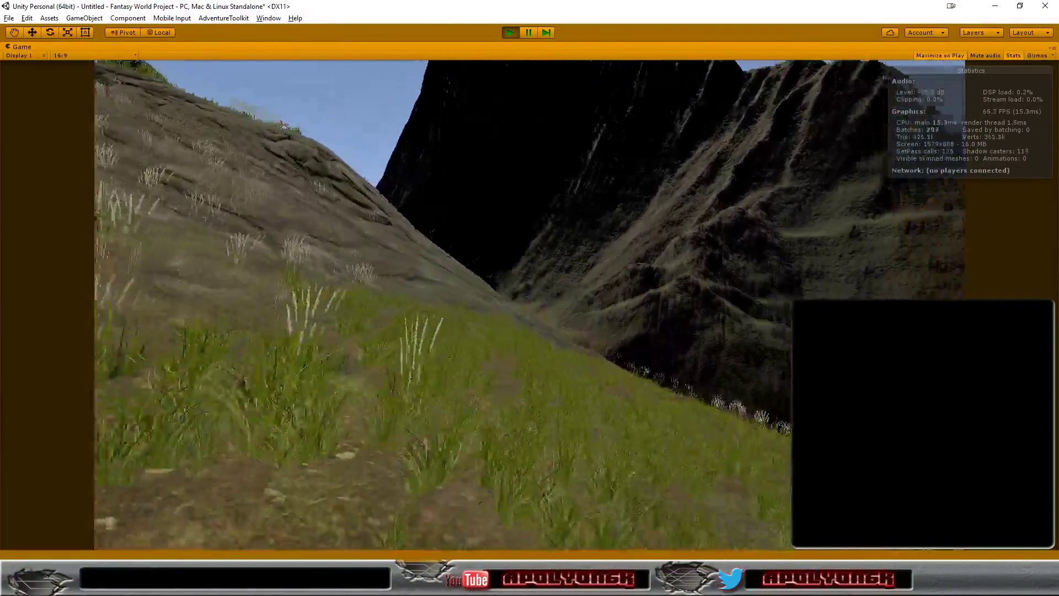
{"action": "key", "text": "w"}
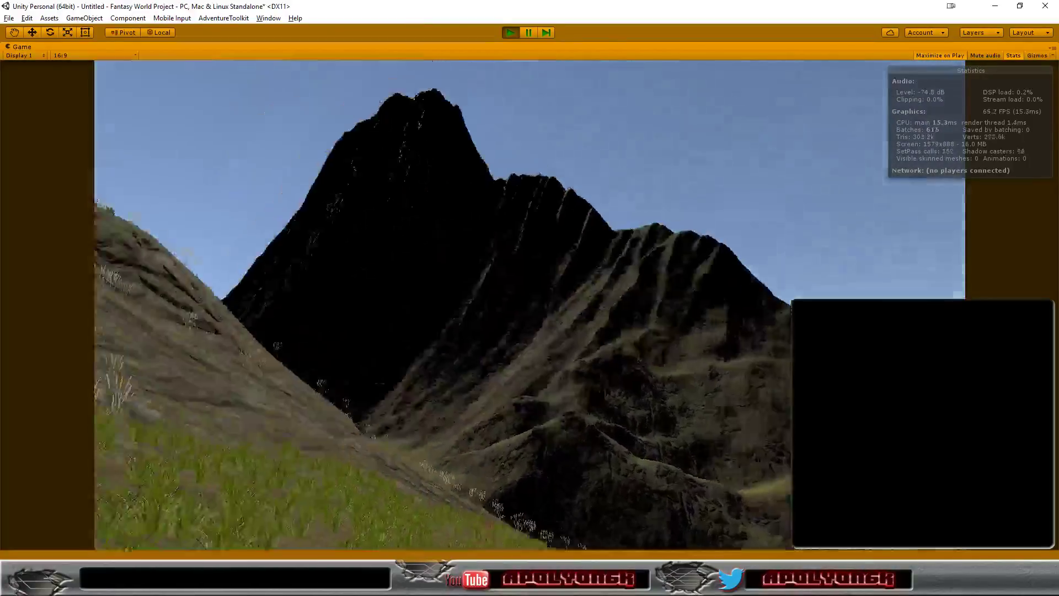
{"action": "key", "text": "w"}
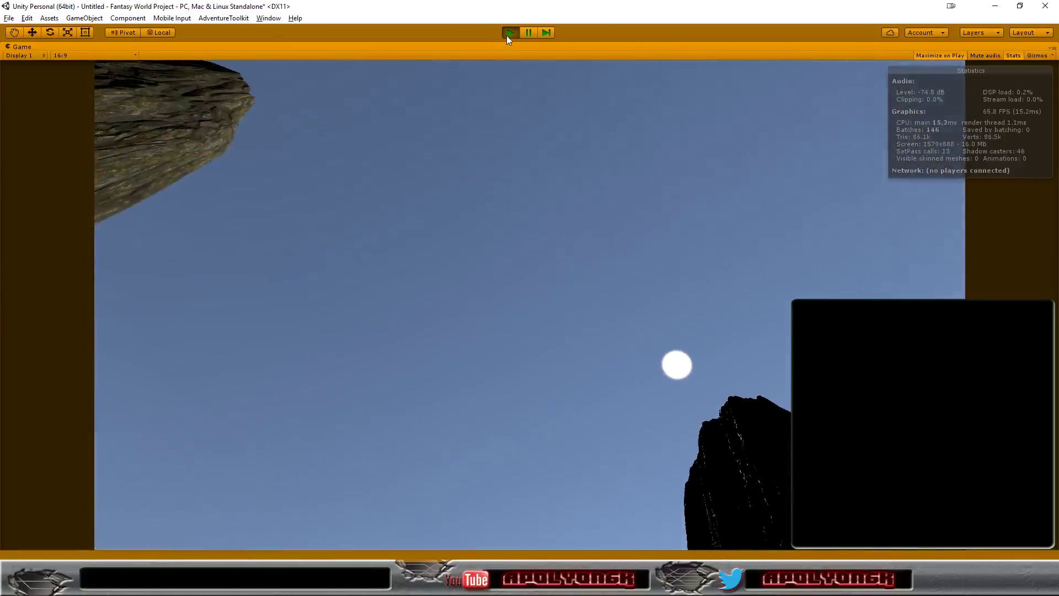
{"action": "left_click", "coordinate": [509, 32]}
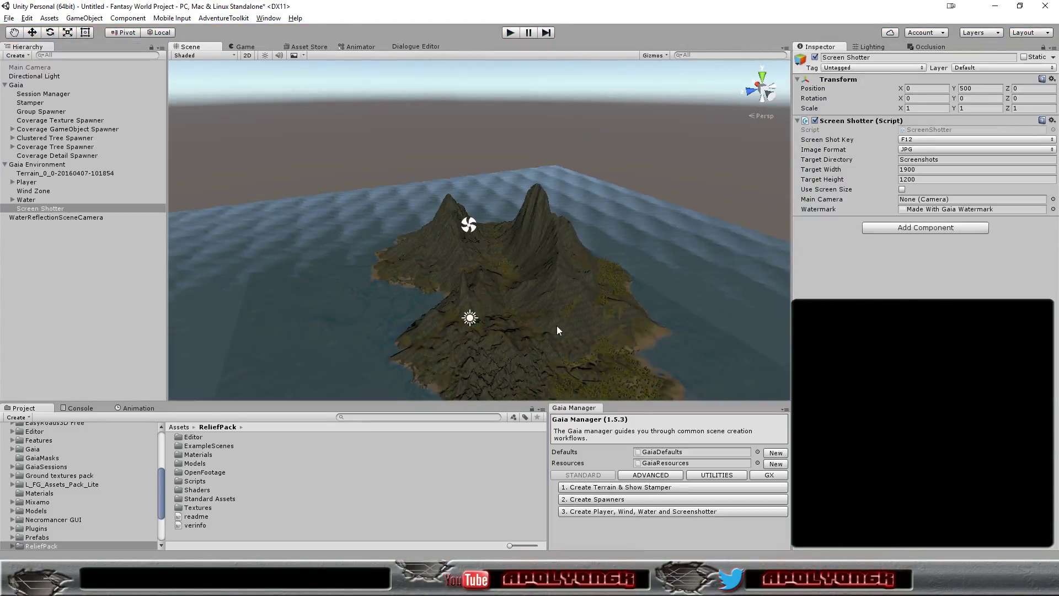
- Apply the Morning Light preset from Gaia's Procedural Worlds Camera And Light extension to the scene
{"action": "left_click", "coordinate": [766, 478]}
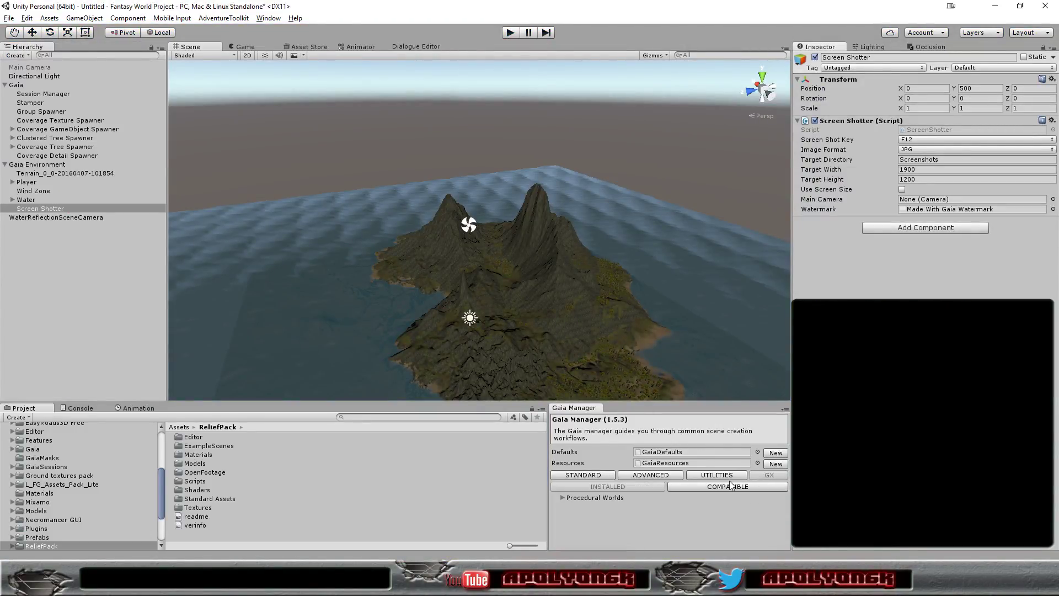
{"action": "left_click", "coordinate": [570, 508]}
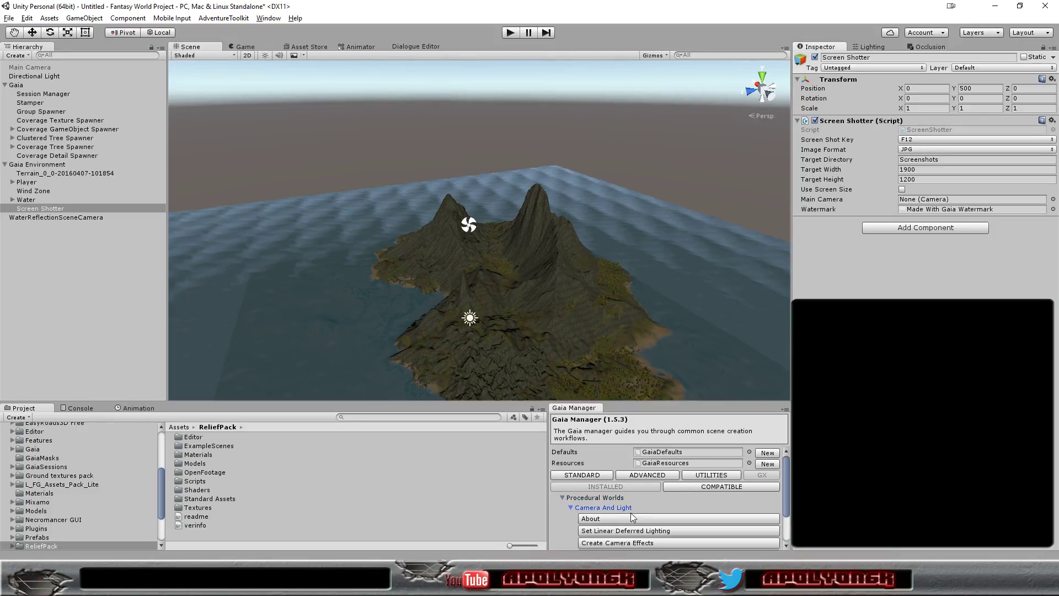
{"action": "scroll", "coordinate": [630, 510], "scroll_direction": "down", "scroll_amount": 2}
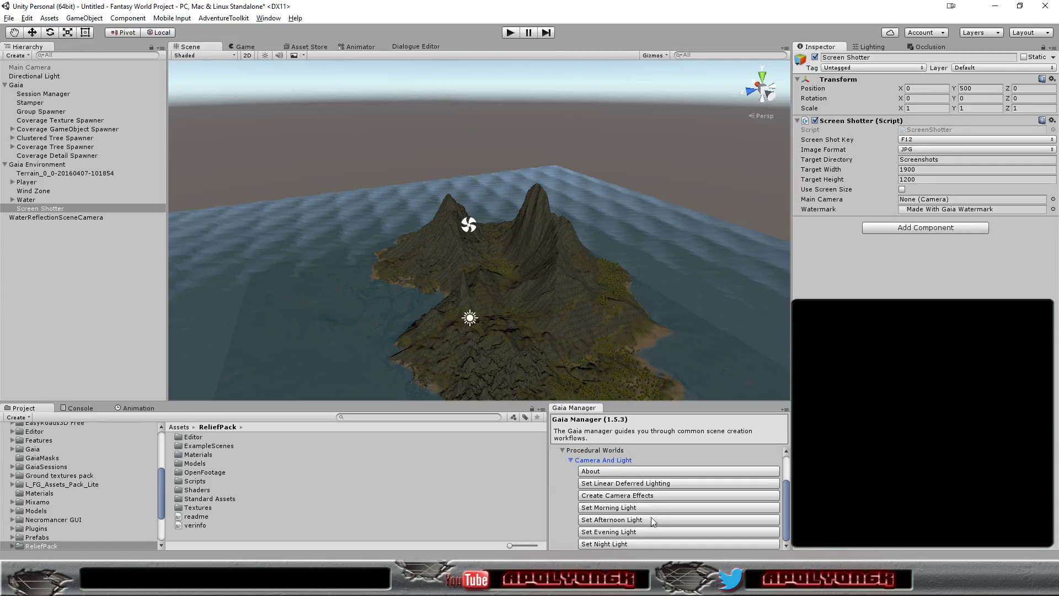
{"action": "left_click", "coordinate": [646, 507]}
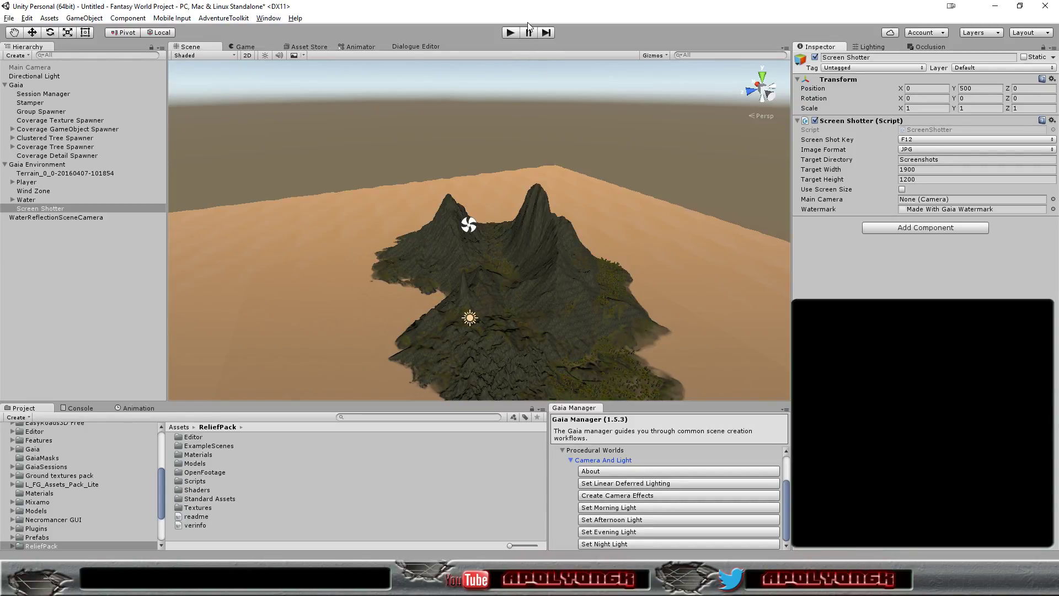
- Run the scene in play mode, walk the player over the rocky hill and grassy ridge to inspect the valley in morning light, and exit play mode
{"action": "left_click", "coordinate": [511, 33]}
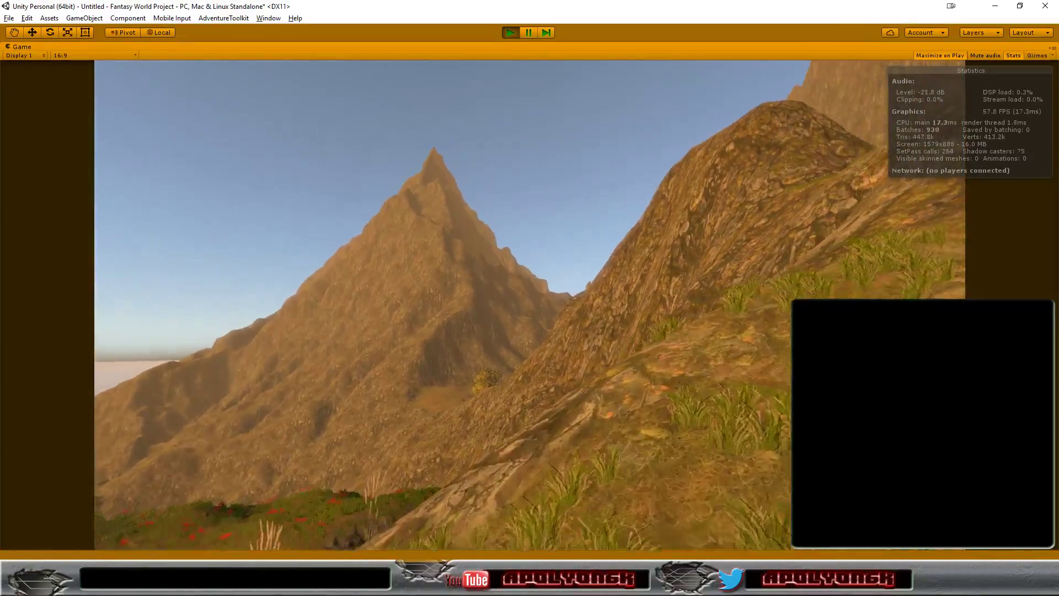
{"action": "key", "text": "w"}
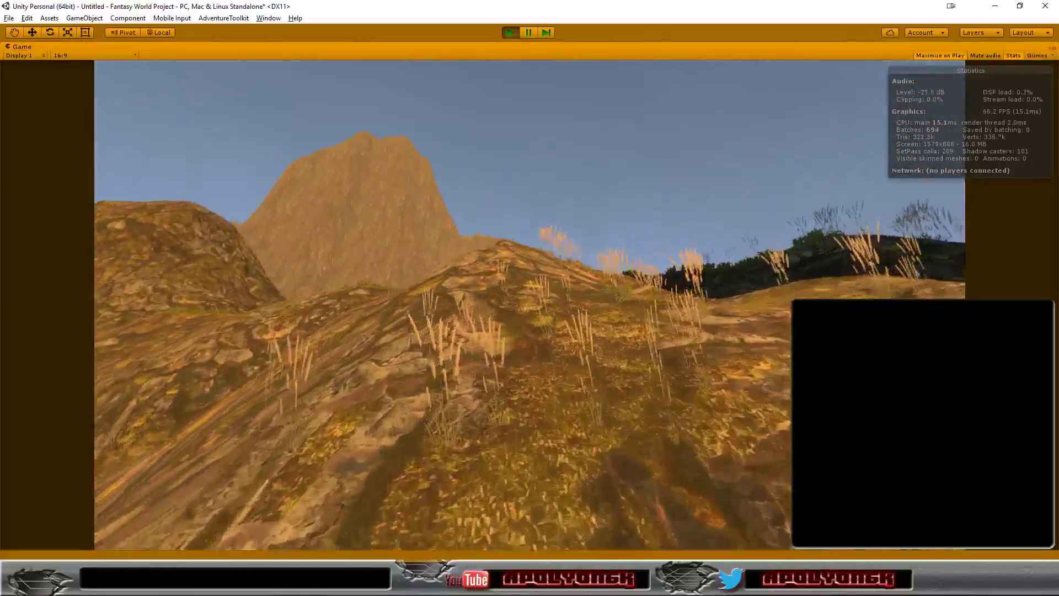
{"action": "key", "text": "w"}
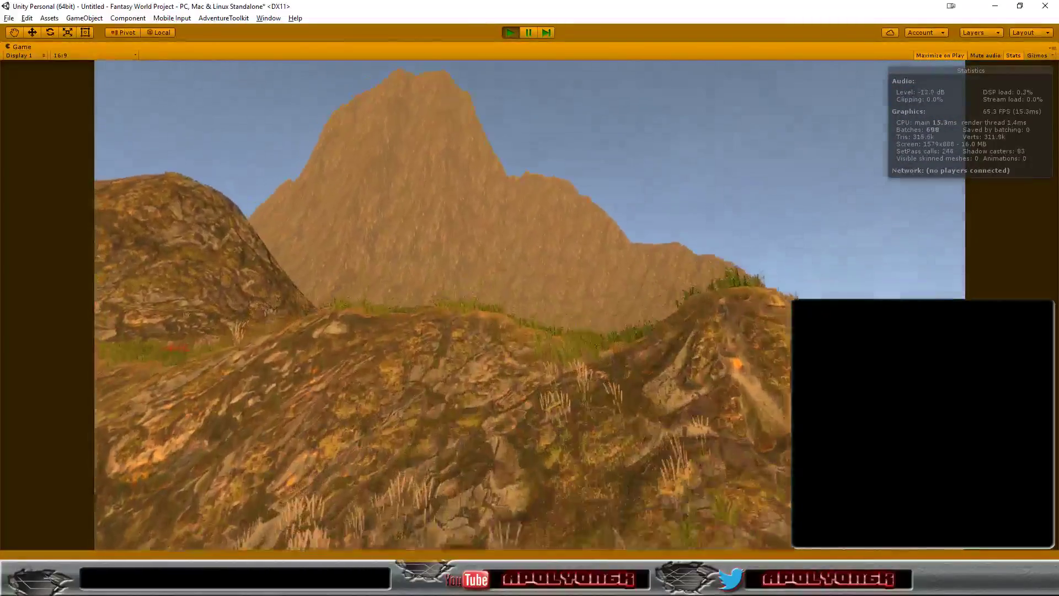
{"action": "key", "text": "w"}
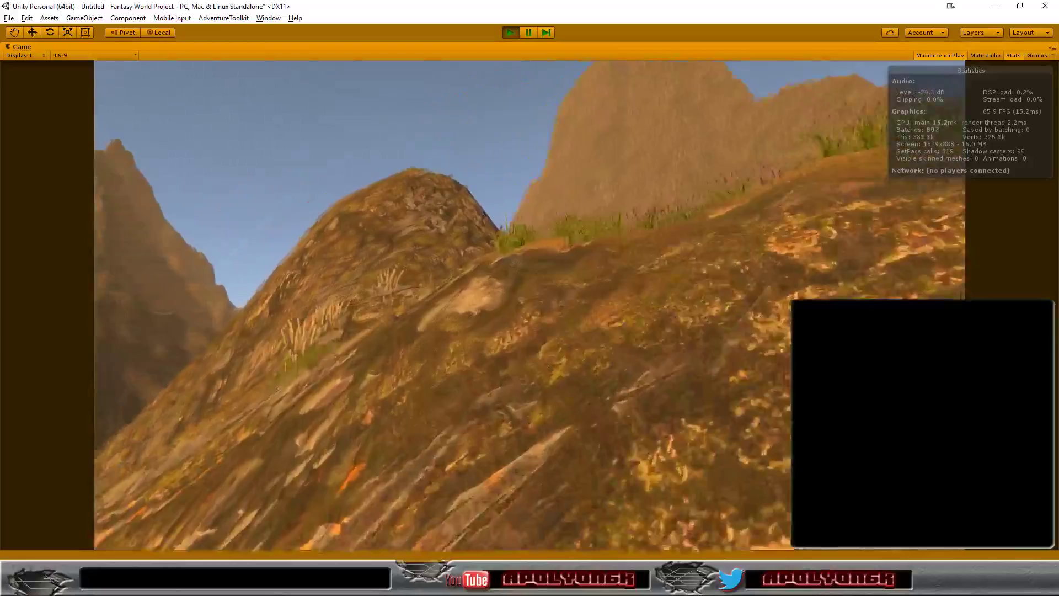
{"action": "key", "text": "w"}
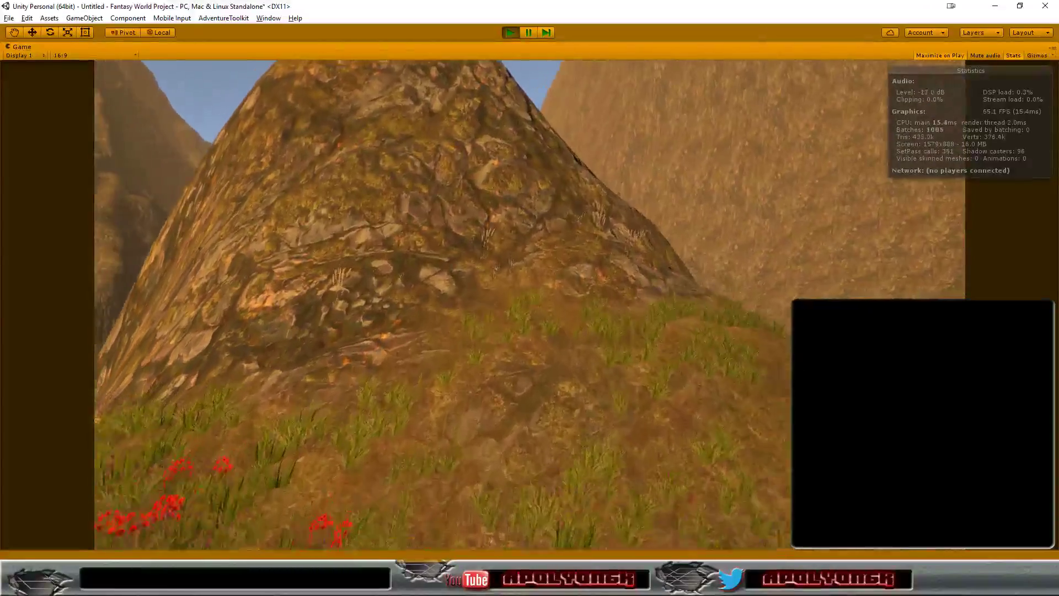
{"action": "key", "text": "w"}
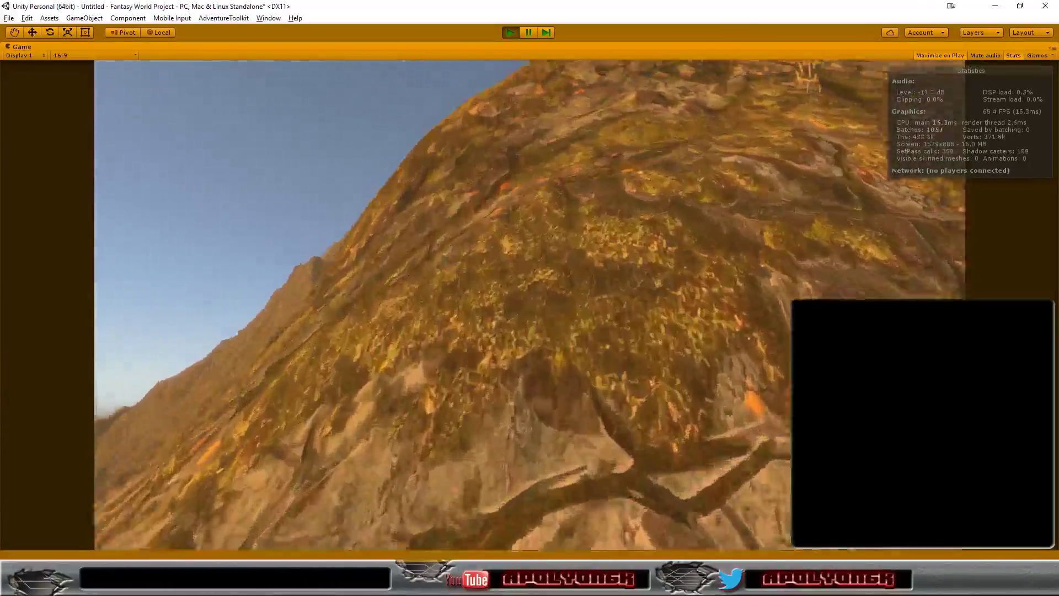
{"action": "key", "text": "w"}
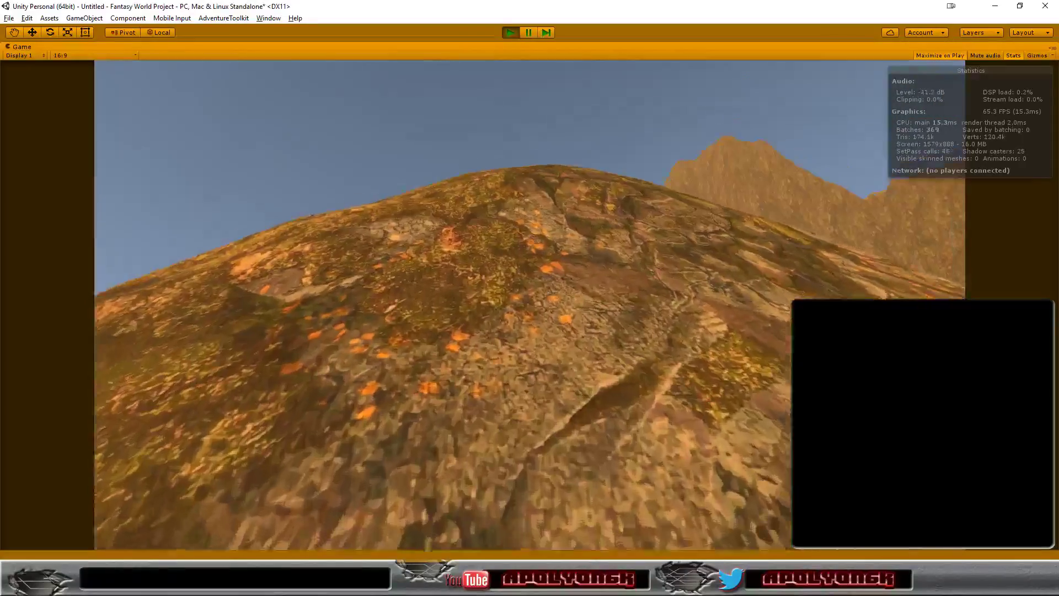
{"action": "key", "text": "w"}
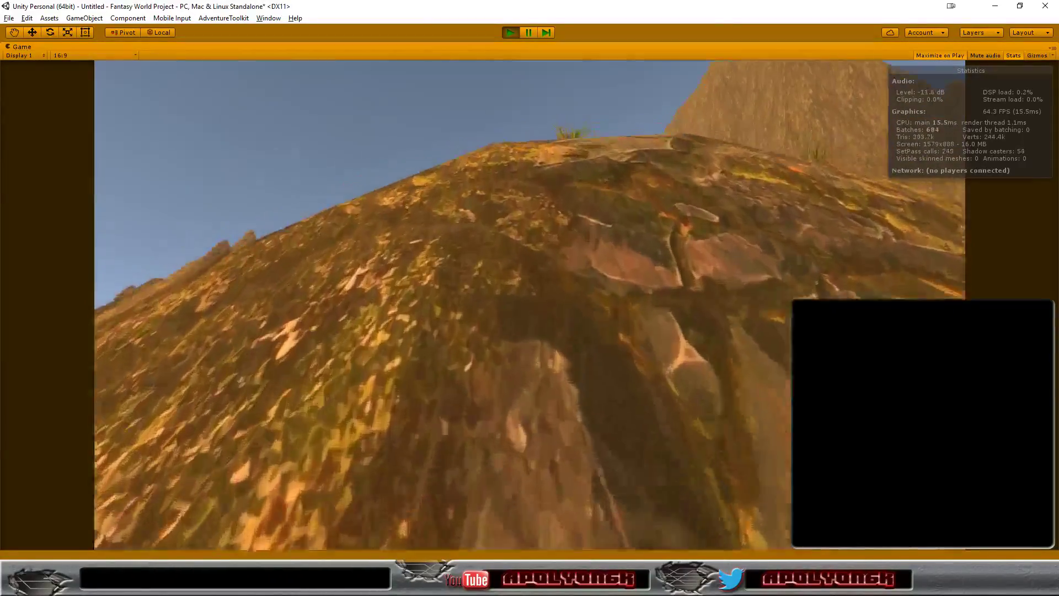
{"action": "key", "text": "w"}
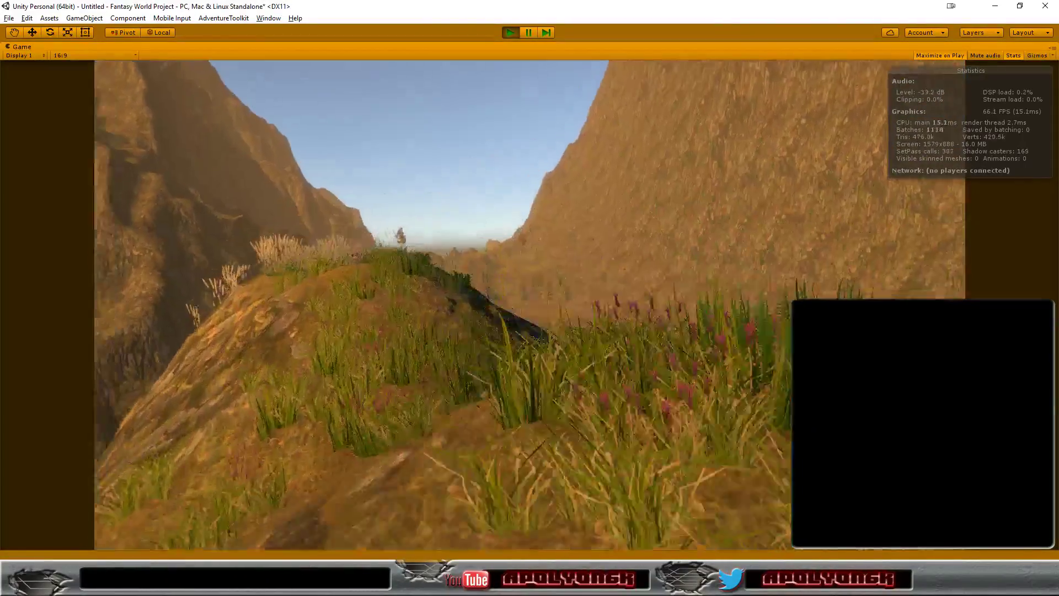
{"action": "key", "text": "w"}
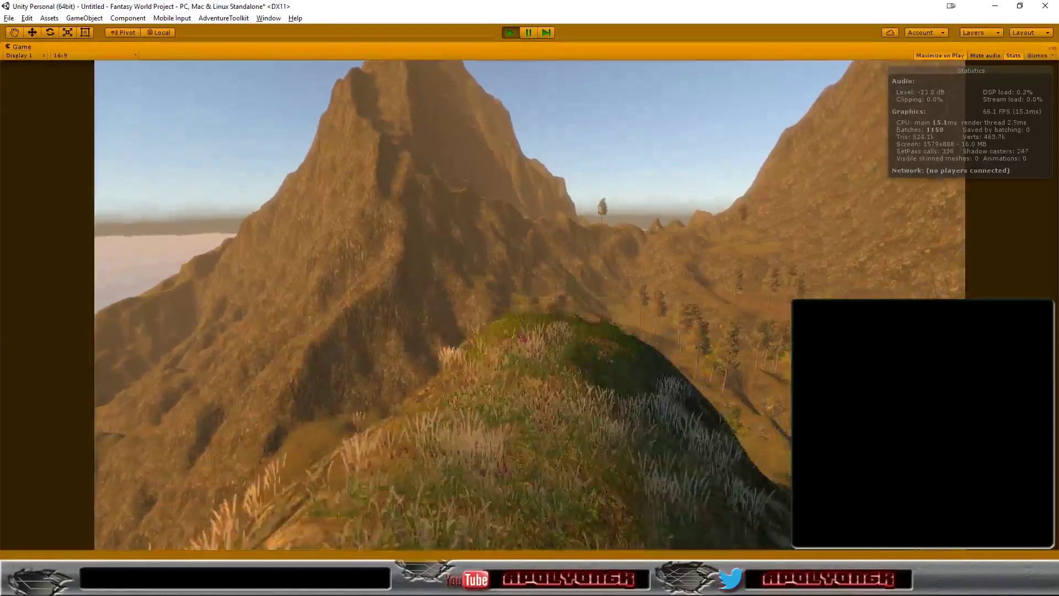
{"action": "key", "text": "w"}
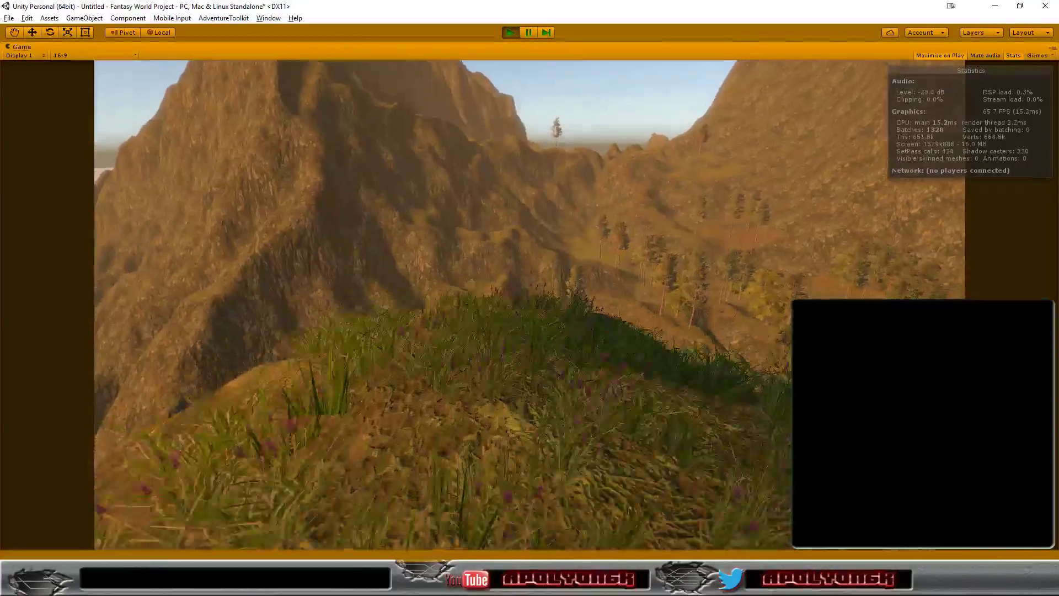
{"action": "key", "text": "a"}
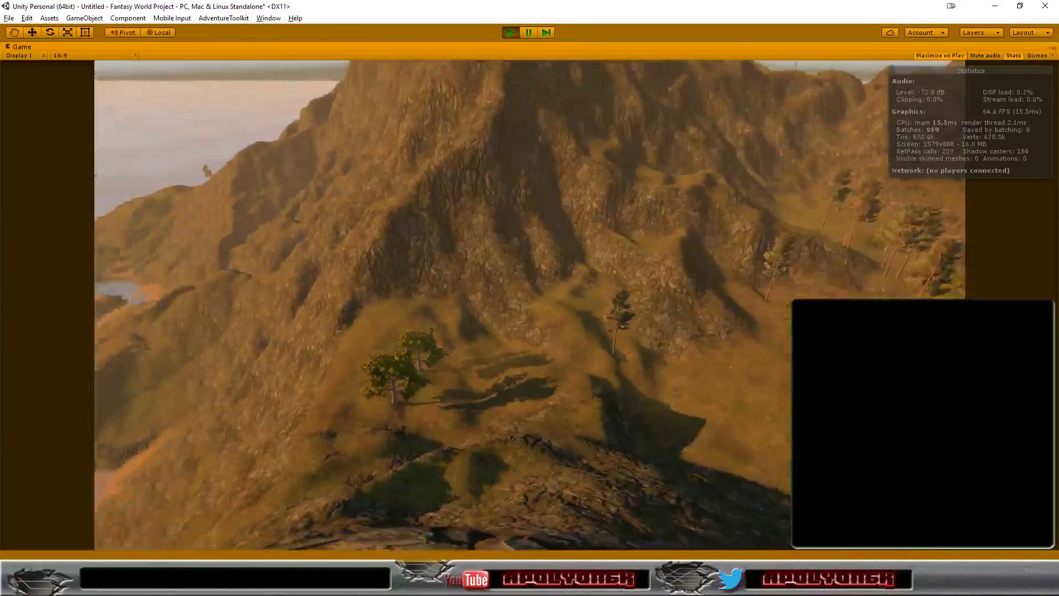
{"action": "key", "text": "d"}
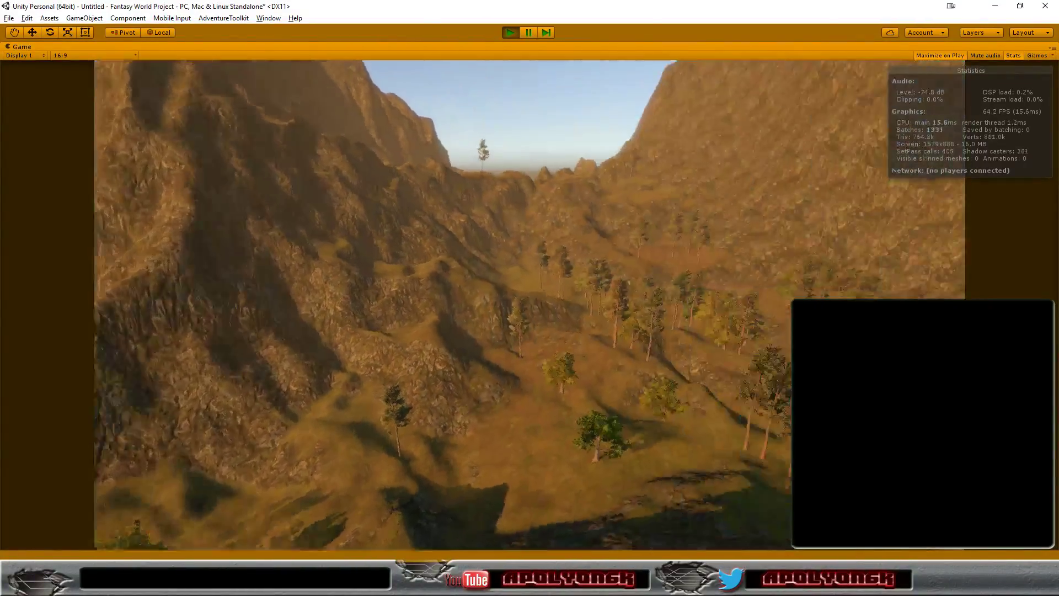
{"action": "key", "text": "d"}
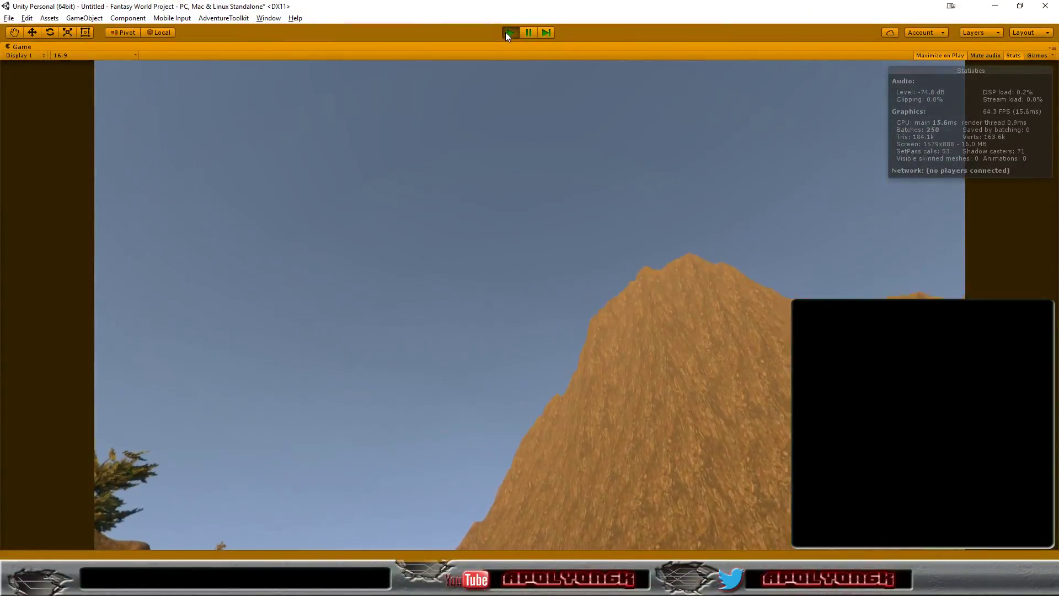
{"action": "left_click", "coordinate": [506, 32]}
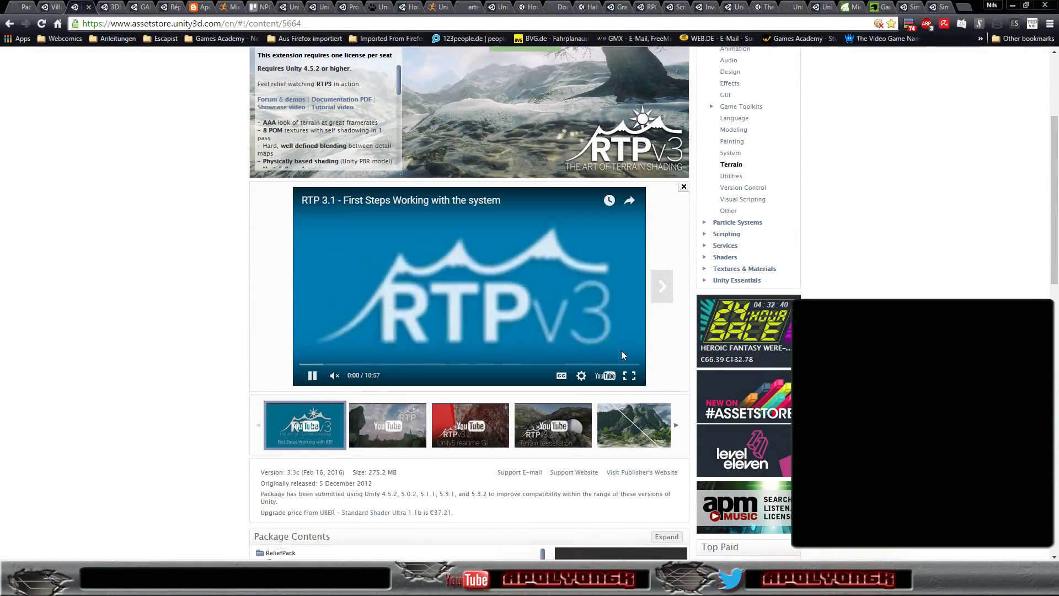
- Open the RTP 3.1 First Steps video from the Asset Store page on YouTube, close it, and switch back to Unity
{"action": "left_click", "coordinate": [605, 376]}
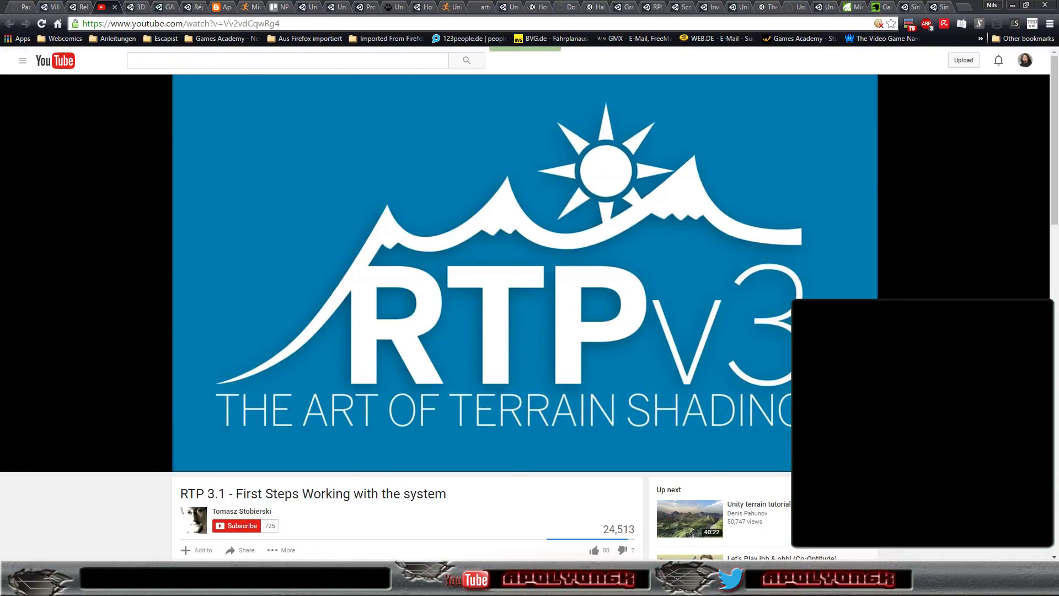
{"action": "middle_click", "coordinate": [103, 9]}
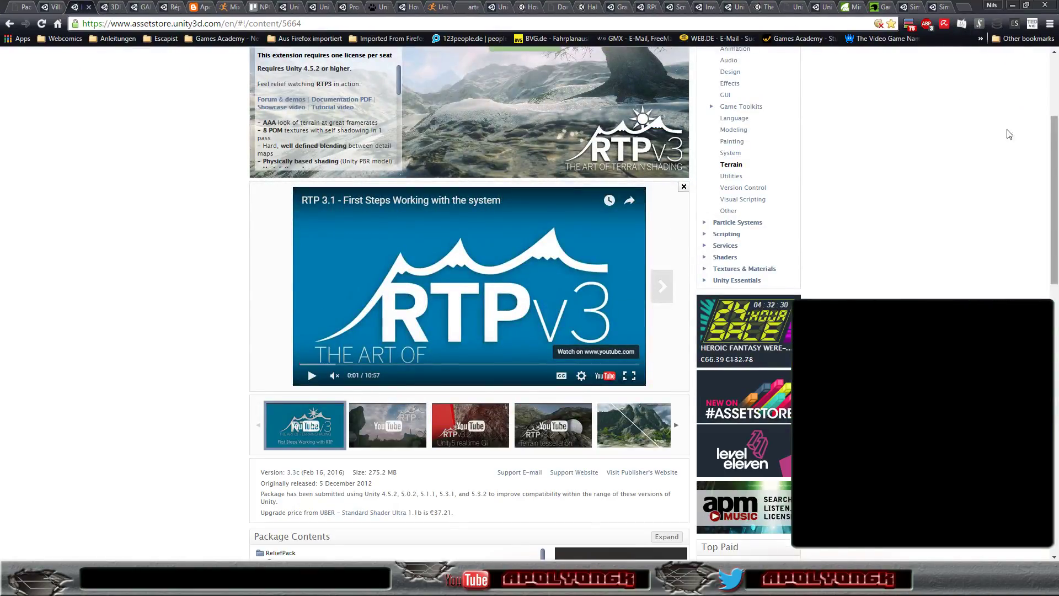
{"action": "key", "text": "alt+Tab"}
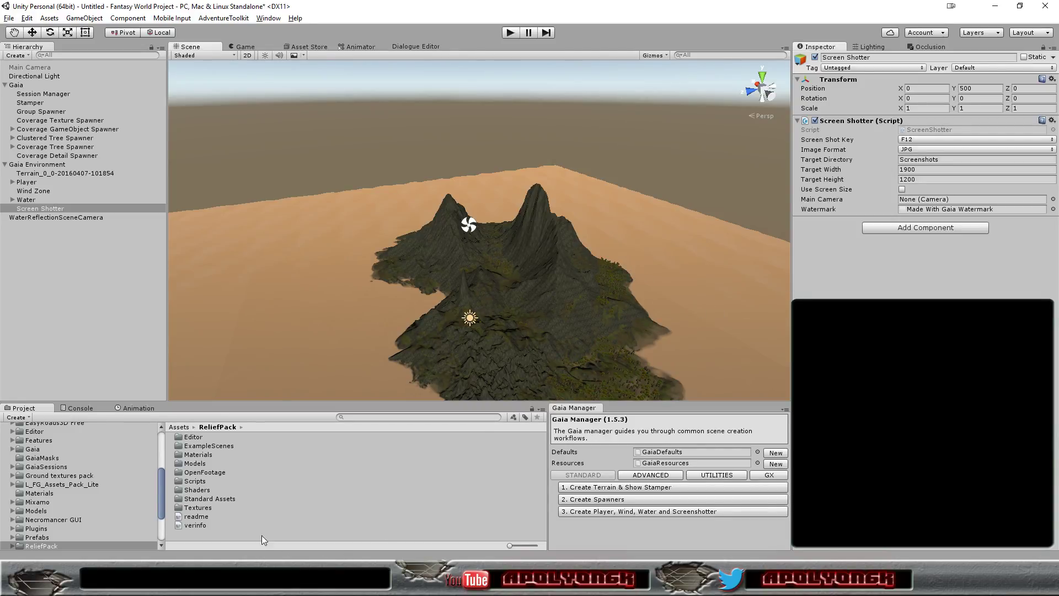
- Open the project's root Assets folder and look through its contents for the saved terrain assets
{"action": "left_click_drag", "start_coordinate": [161, 501], "coordinate": [160, 453]}
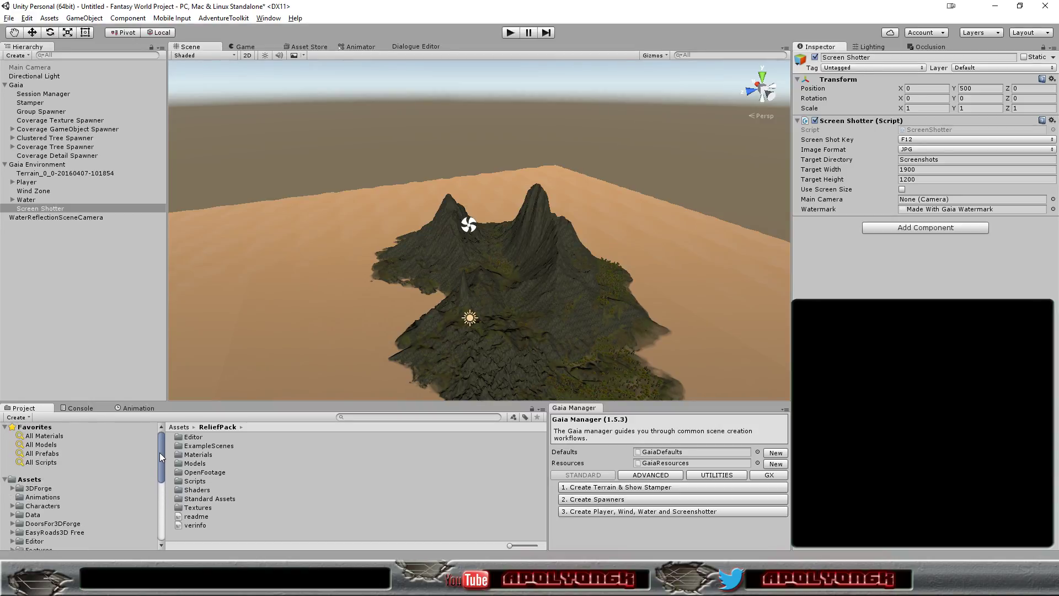
{"action": "left_click", "coordinate": [27, 480]}
{"action": "scroll", "coordinate": [326, 493], "scroll_direction": "down", "scroll_amount": 10}
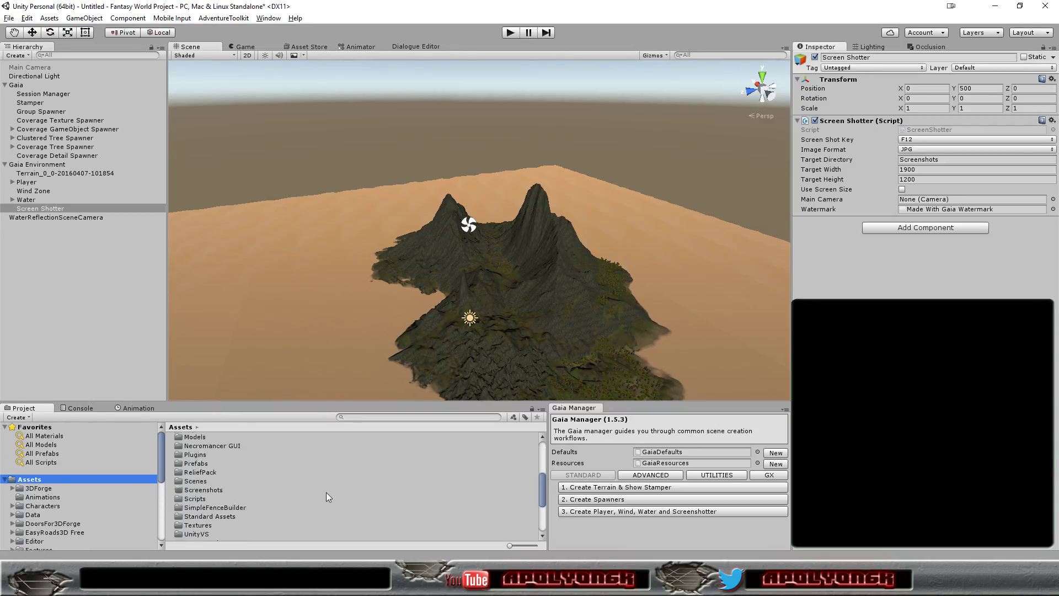
{"action": "scroll", "coordinate": [327, 492], "scroll_direction": "up", "scroll_amount": 3}
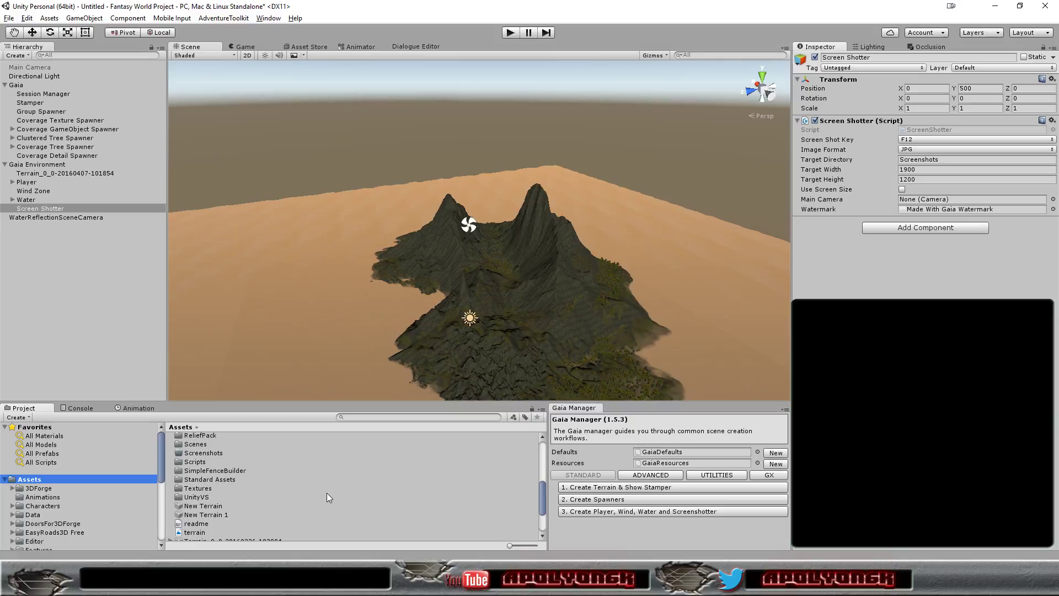
{"action": "scroll", "coordinate": [326, 492], "scroll_direction": "down", "scroll_amount": 3}
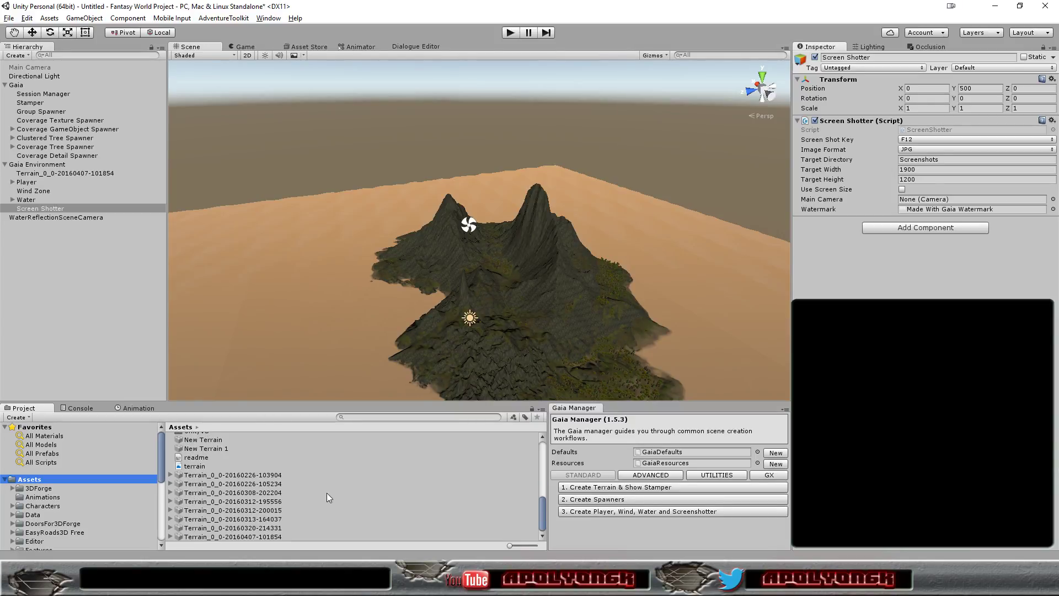
{"action": "scroll", "coordinate": [327, 492], "scroll_direction": "up", "scroll_amount": 10}
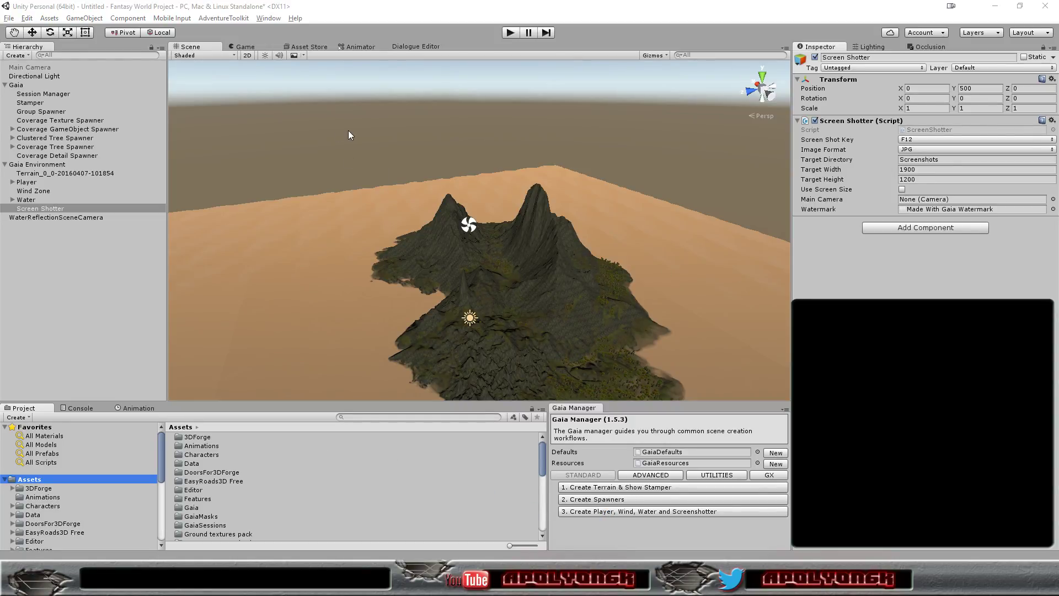
- Select the Gaia terrain, dock the Inspector beside the Scene view, and examine the terrain's settings down to its resolution and collider
{"action": "left_click", "coordinate": [55, 173]}
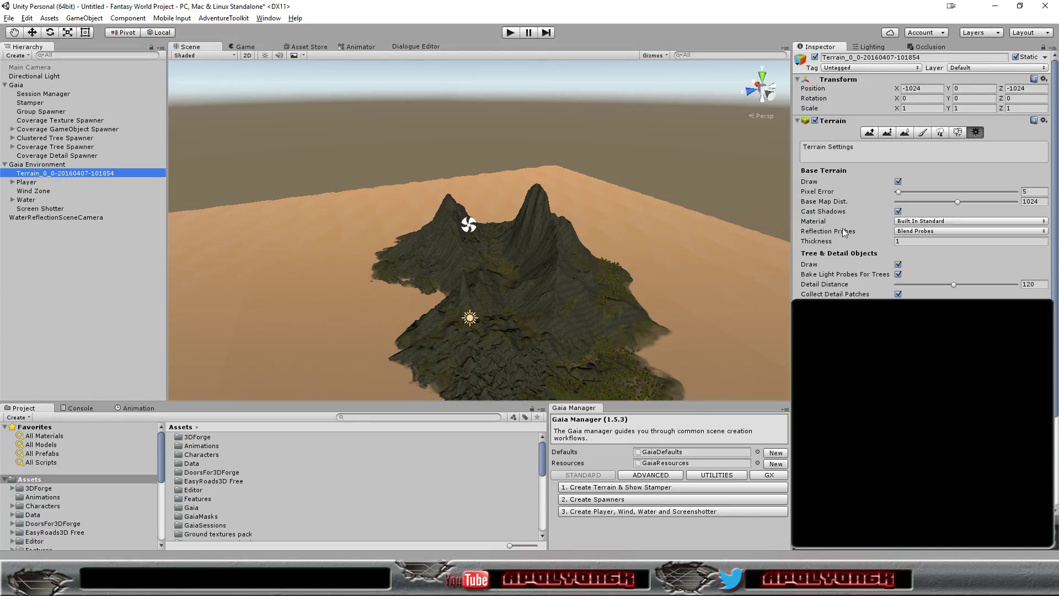
{"action": "scroll", "coordinate": [889, 203], "scroll_direction": "down", "scroll_amount": 4}
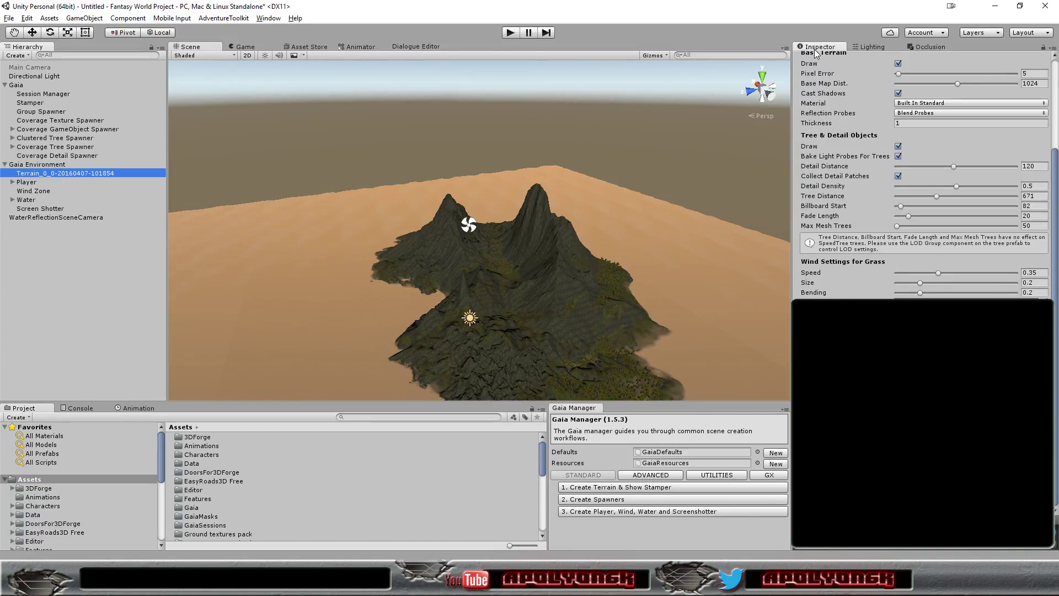
{"action": "left_click_drag", "start_coordinate": [829, 51], "coordinate": [697, 83]}
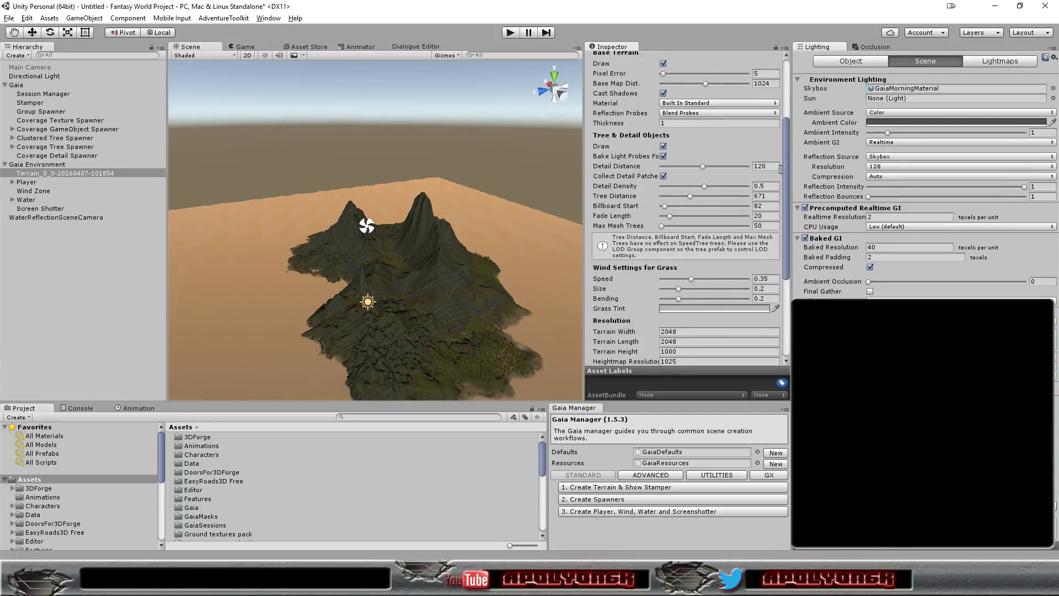
{"action": "scroll", "coordinate": [787, 174], "scroll_direction": "down", "scroll_amount": 5}
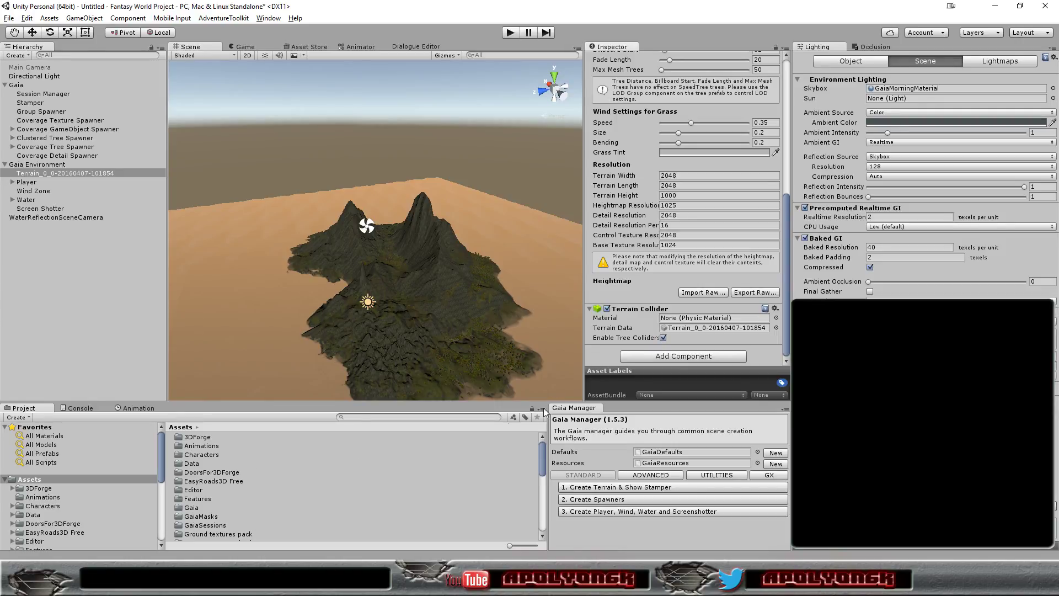
- Search the terrain's available components for "relief" and "rtp", and close the component list without adding any
{"action": "left_click", "coordinate": [653, 356]}
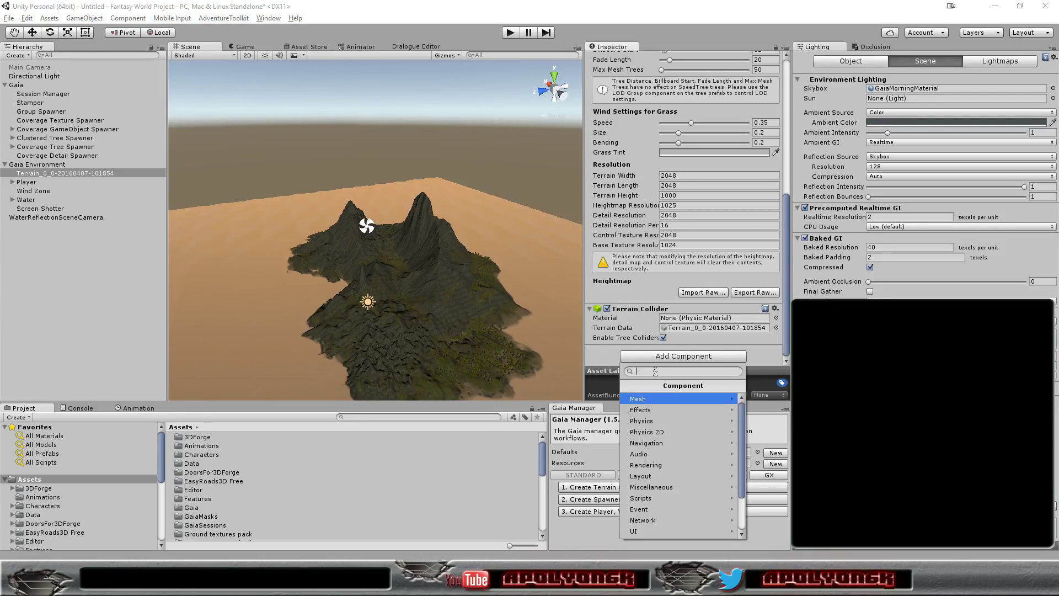
{"action": "type", "text": "rele"}
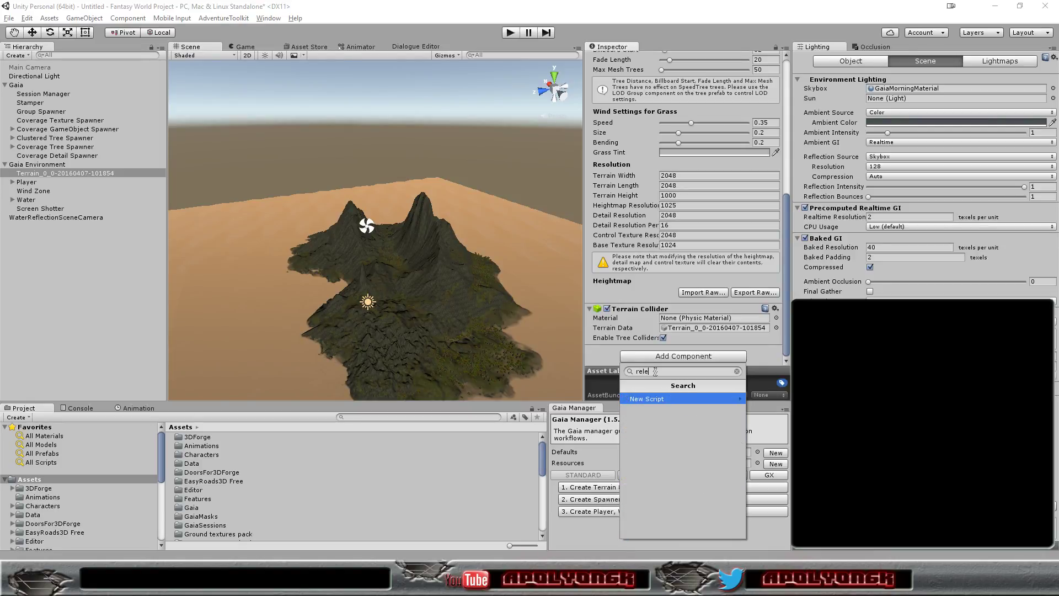
{"action": "key", "text": "BackSpace"}
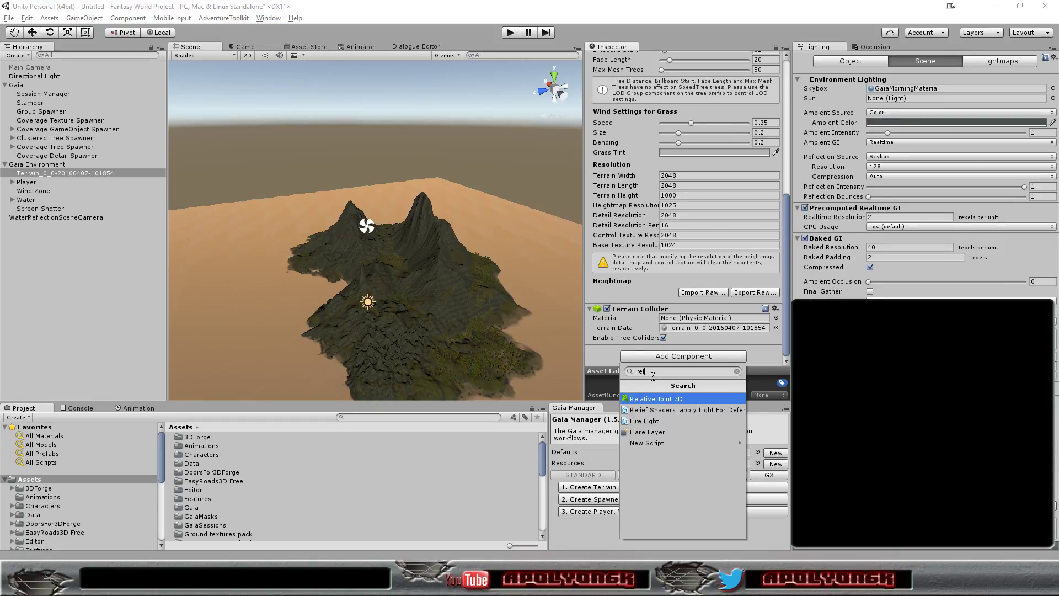
{"action": "type", "text": "ief"}
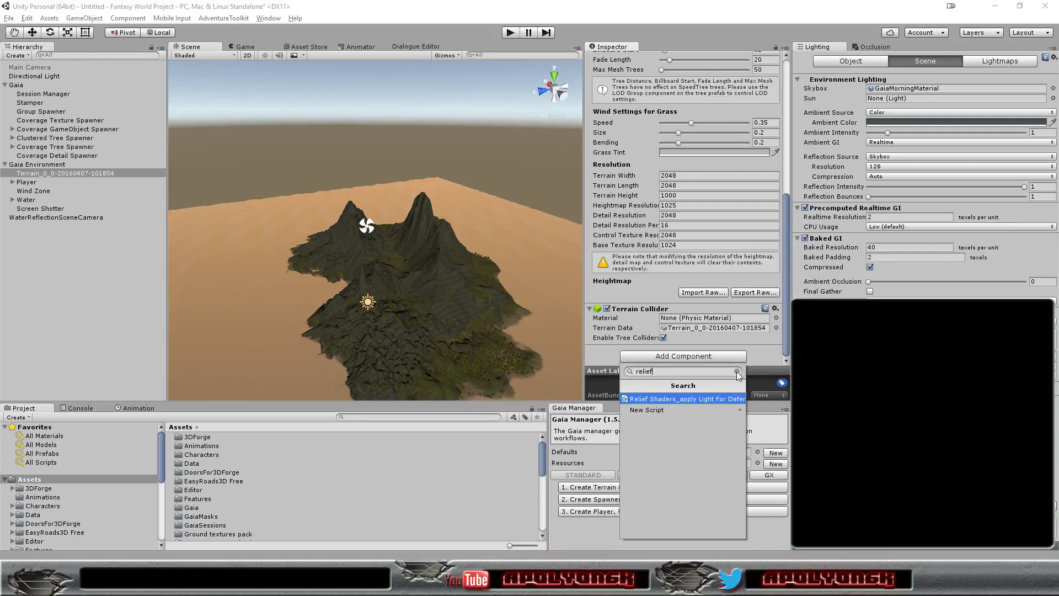
{"action": "key", "text": "BackSpace"}
{"action": "key", "text": "BackSpace"}
{"action": "key", "text": "BackSpace"}
{"action": "key", "text": "BackSpace"}
{"action": "key", "text": "BackSpace"}
{"action": "key", "text": "BackSpace"}
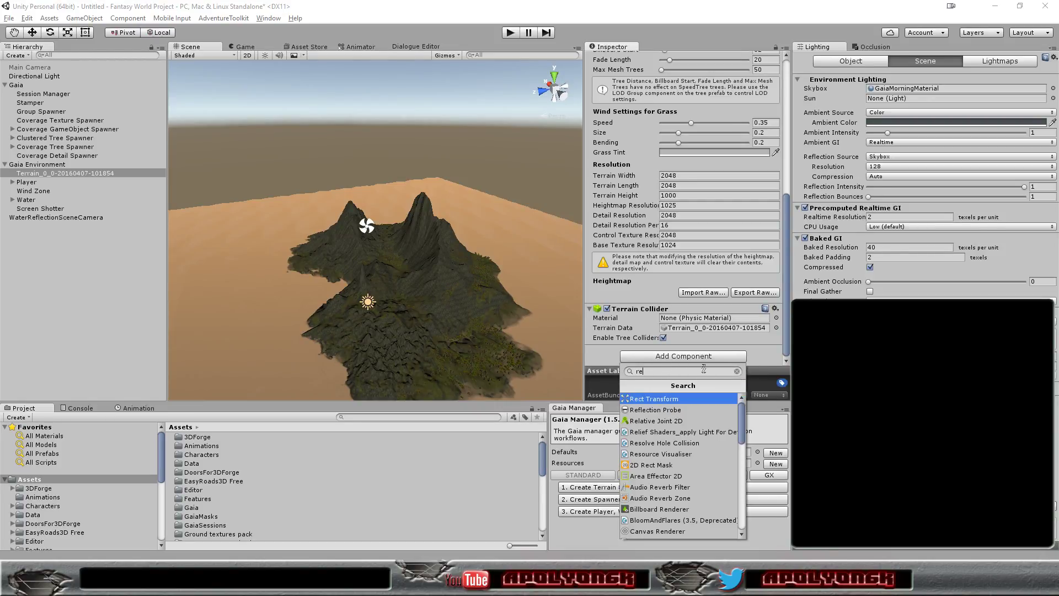
{"action": "type", "text": "rtp"}
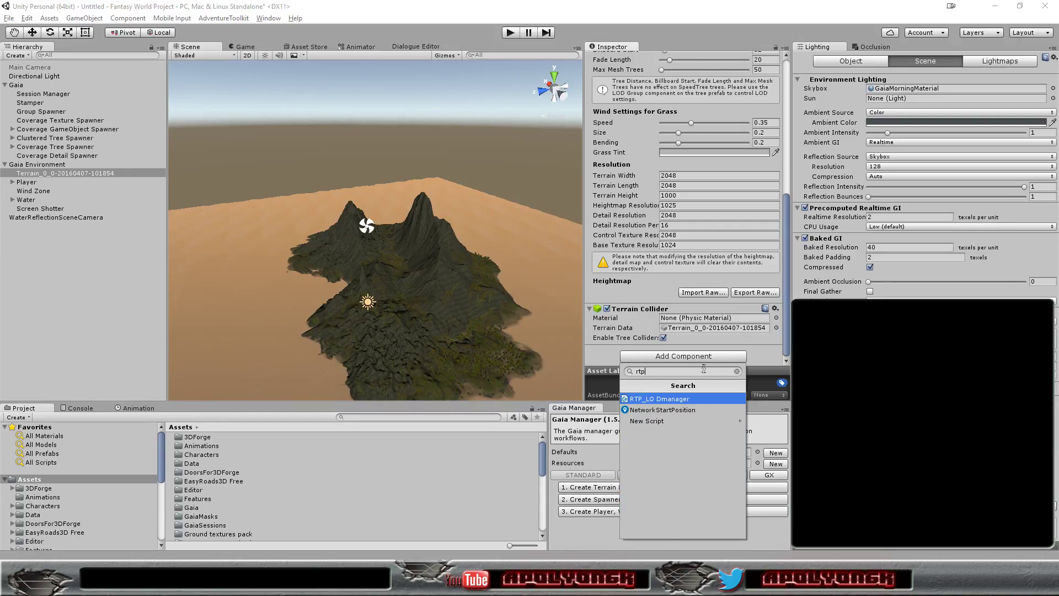
{"action": "left_click", "coordinate": [737, 371]}
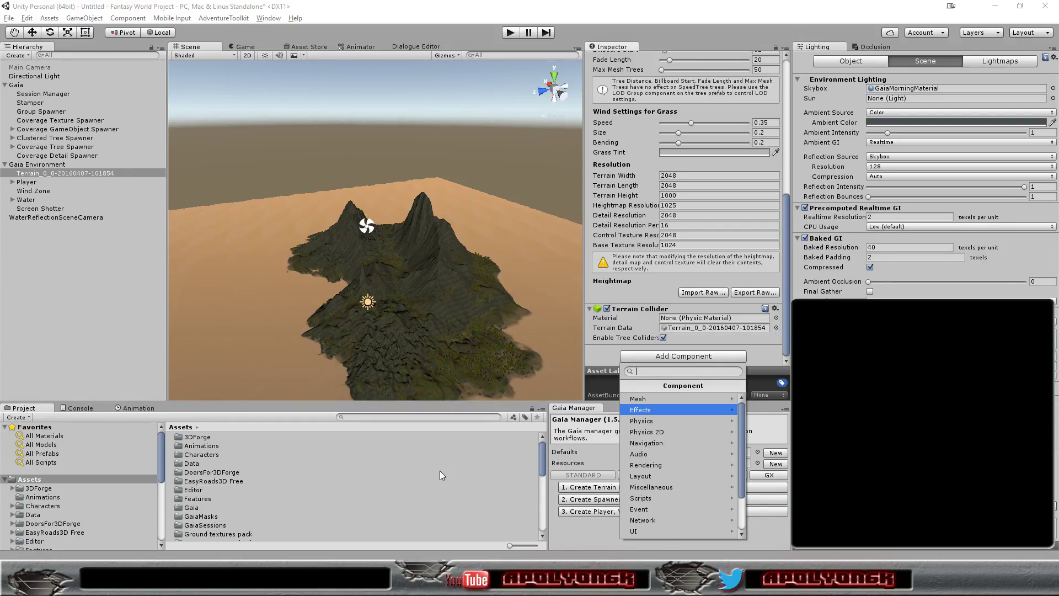
{"action": "left_click", "coordinate": [440, 475]}
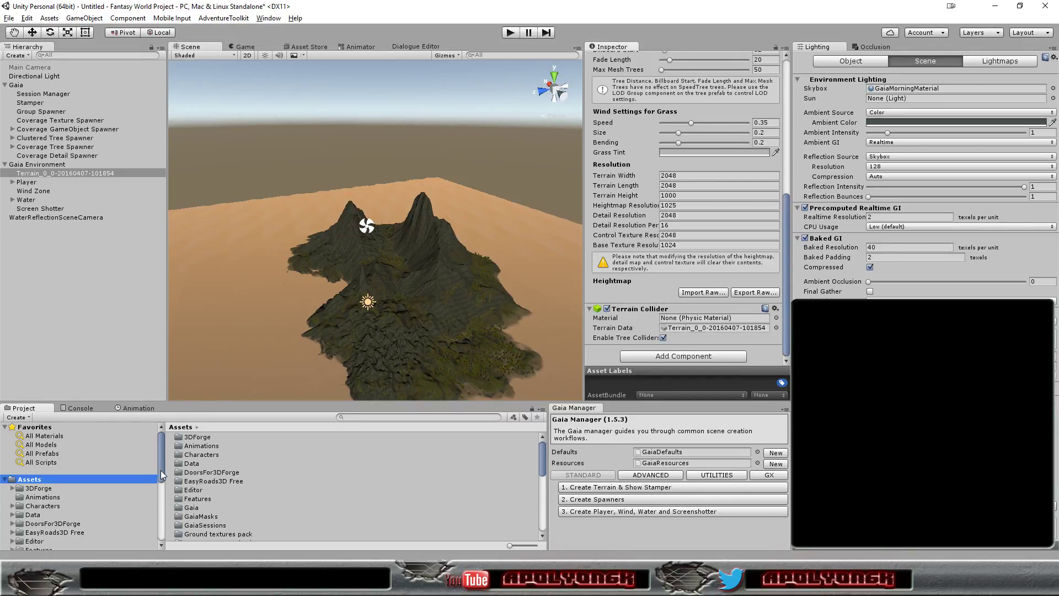
- Open the ReliefTerrain scripts folder inside the project's ReliefPack Scripts folder
{"action": "left_click_drag", "start_coordinate": [161, 470], "coordinate": [158, 528]}
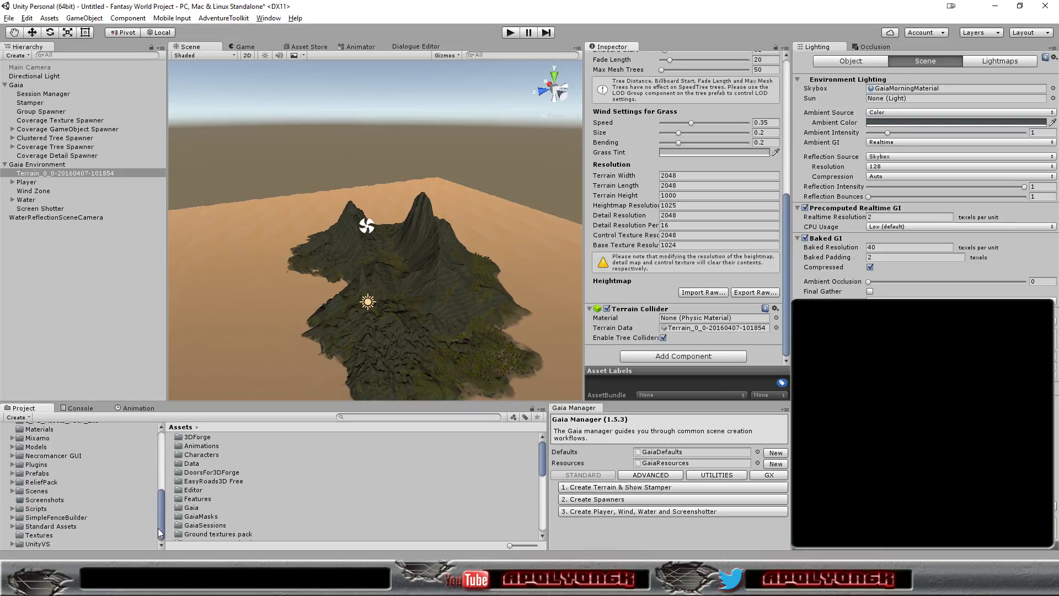
{"action": "left_click", "coordinate": [52, 483]}
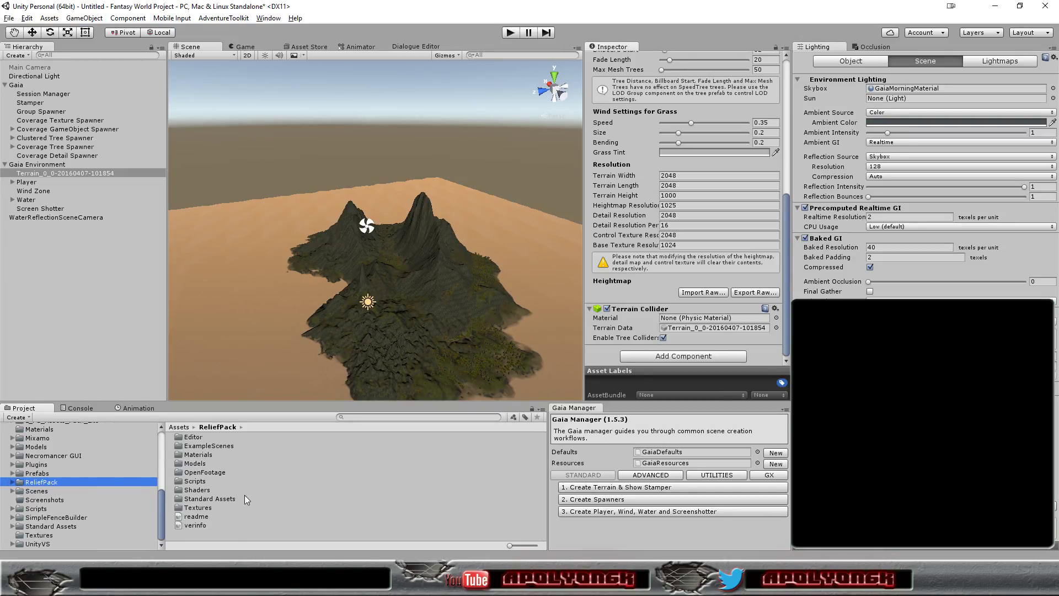
{"action": "double_click", "coordinate": [194, 482]}
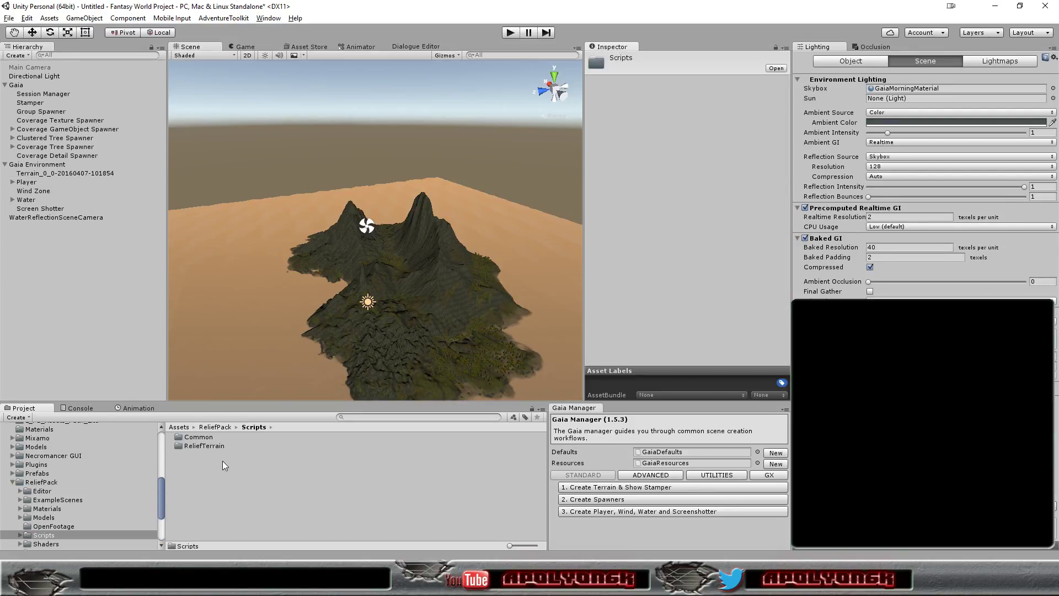
{"action": "double_click", "coordinate": [205, 447]}
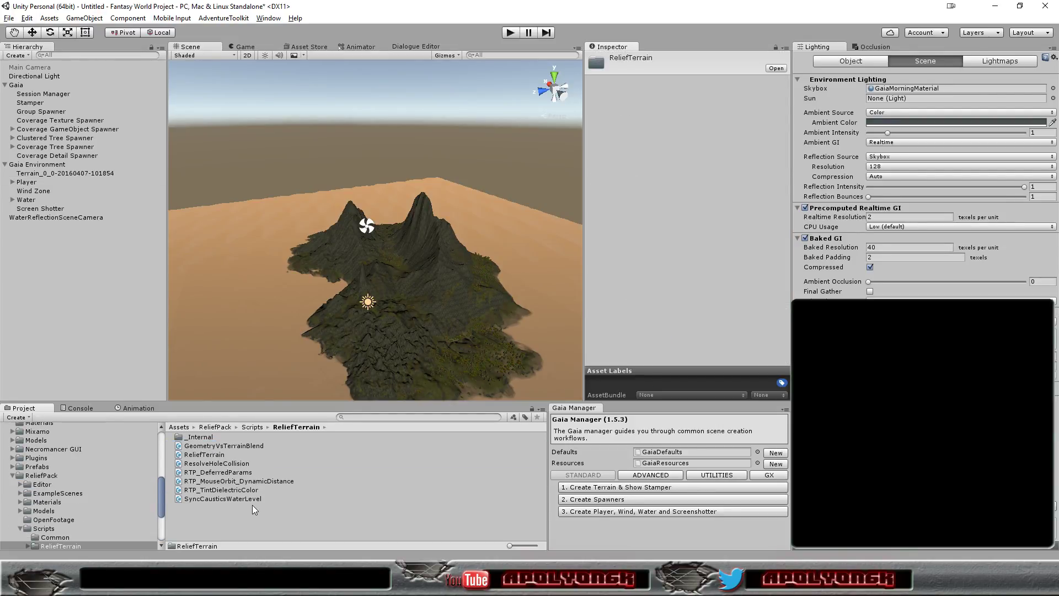
- Add the ReliefTerrain script to the Gaia terrain as a component and dismiss the RTP notification
{"action": "left_click_drag", "start_coordinate": [206, 455], "coordinate": [588, 509]}
{"action": "left_click", "coordinate": [97, 174]}
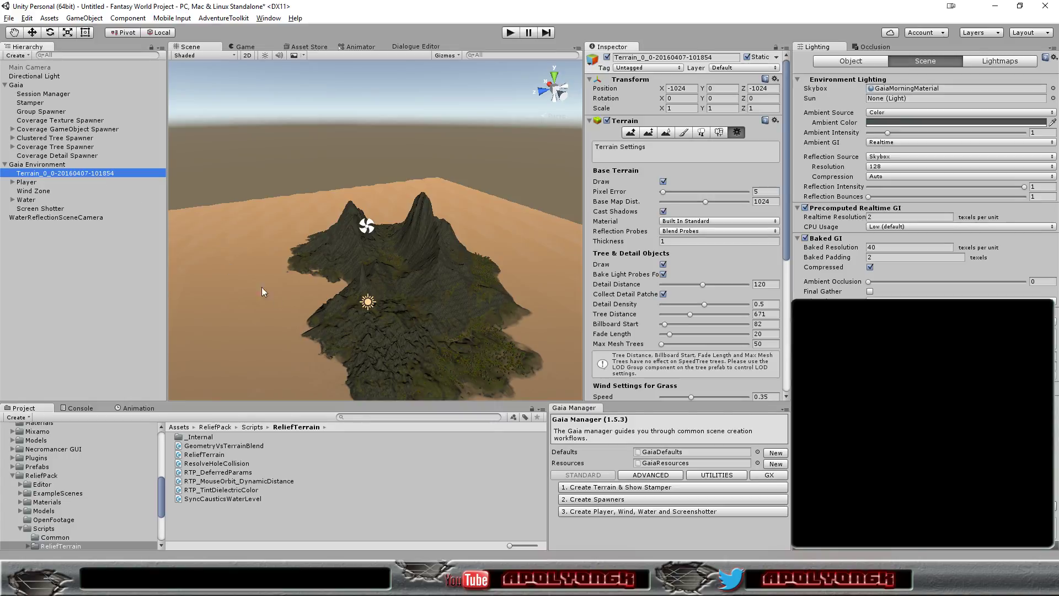
{"action": "left_click_drag", "start_coordinate": [787, 198], "coordinate": [787, 329]}
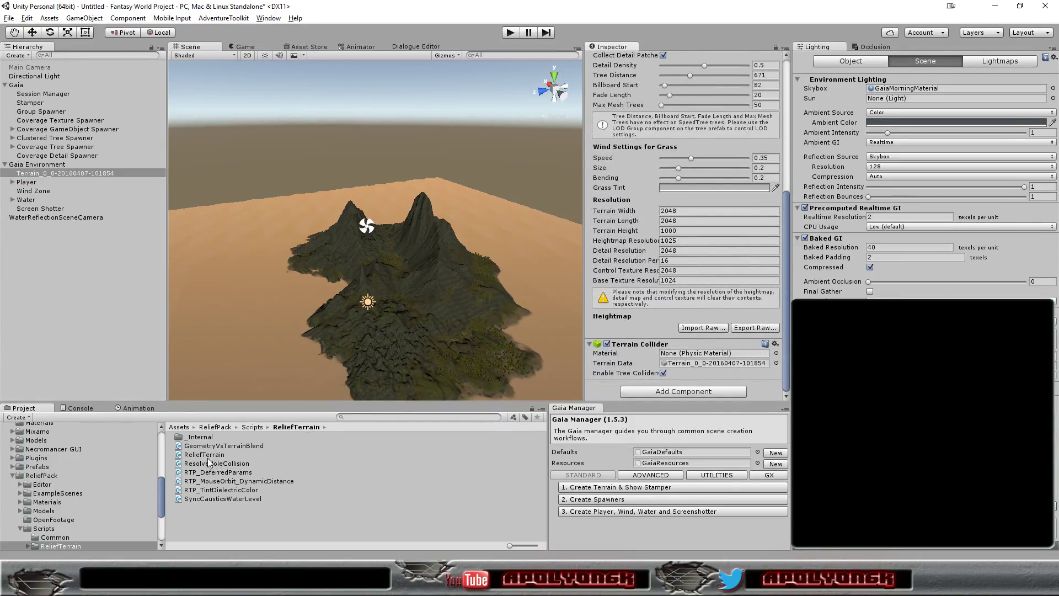
{"action": "left_click_drag", "start_coordinate": [210, 456], "coordinate": [664, 385]}
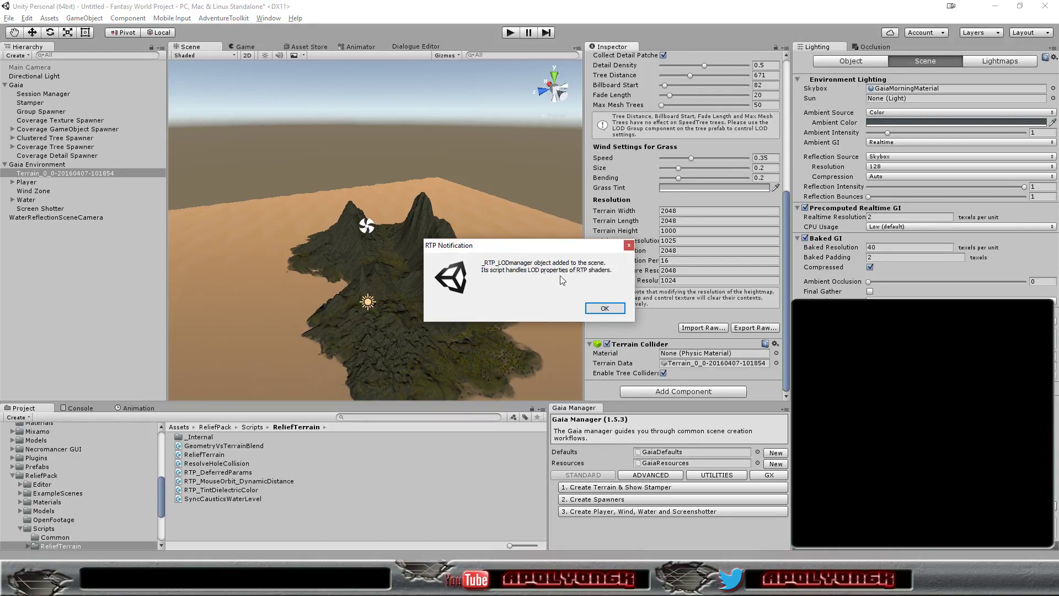
{"action": "left_click", "coordinate": [603, 308]}
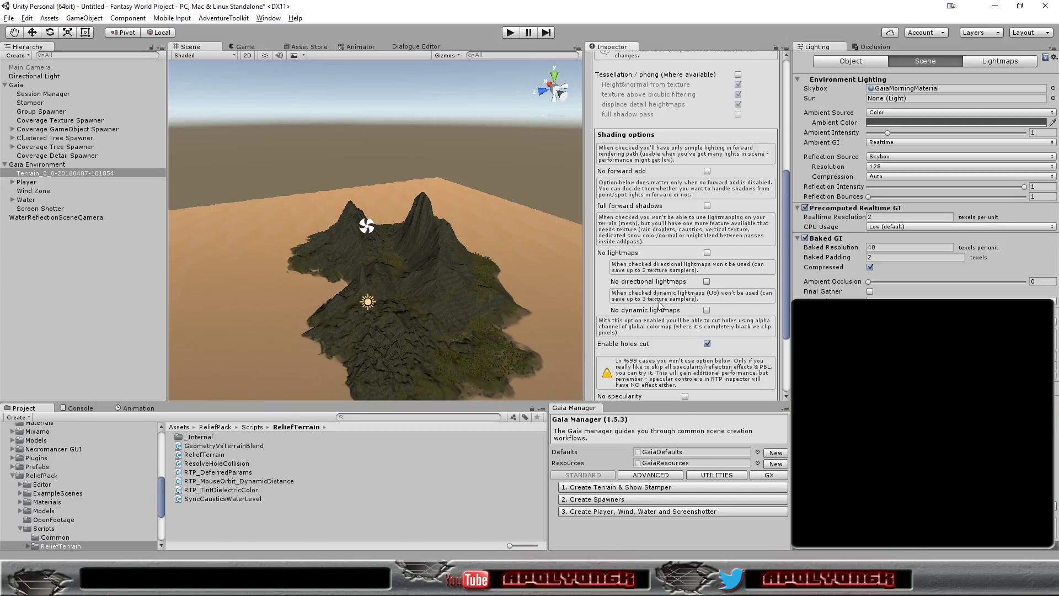
- Select the Gaia terrain again, find its Relief Terrain script, and widen the Inspector to fit the script's layer options
{"action": "mouse_move", "coordinate": [786, 246]}
{"action": "left_mouse_down"}
{"action": "mouse_move", "coordinate": [780, 122]}
{"action": "mouse_move", "coordinate": [779, 326]}
{"action": "mouse_move", "coordinate": [778, 110]}
{"action": "left_mouse_up"}
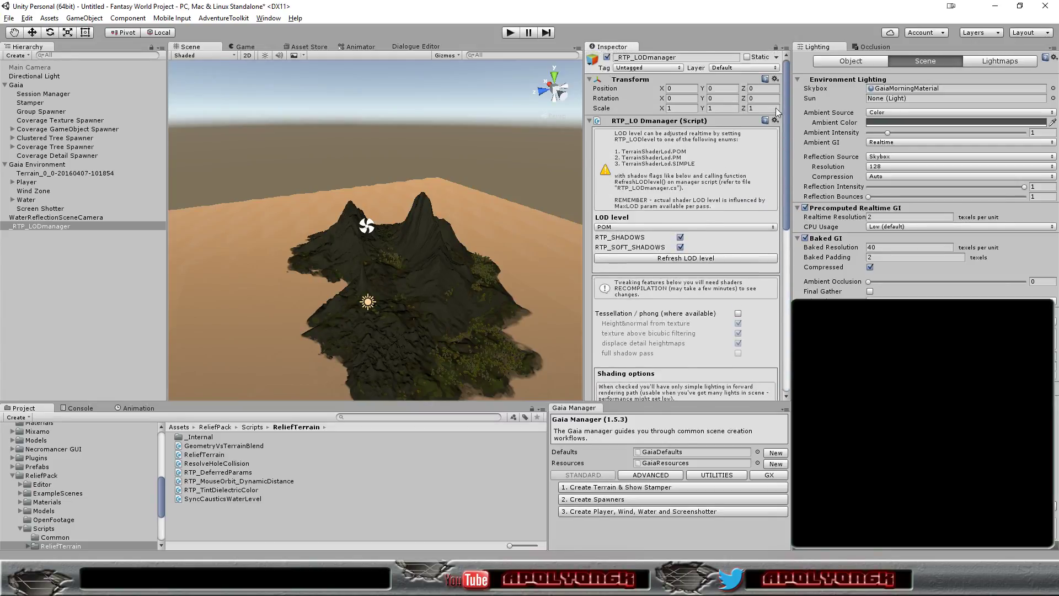
{"action": "left_click", "coordinate": [77, 173]}
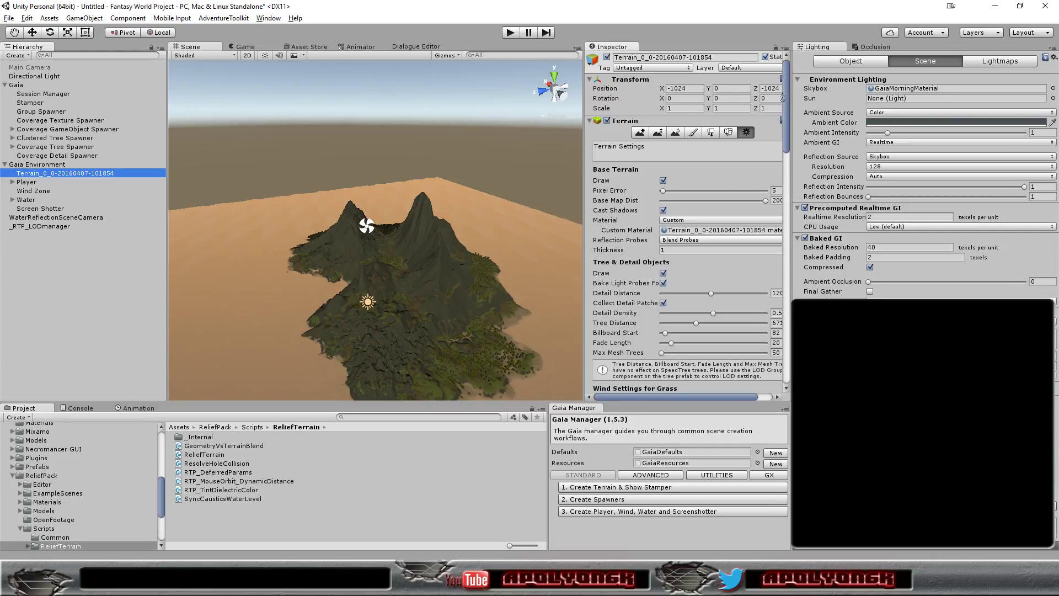
{"action": "left_click_drag", "start_coordinate": [786, 88], "coordinate": [772, 182]}
{"action": "scroll", "coordinate": [770, 177], "scroll_direction": "down", "scroll_amount": 6}
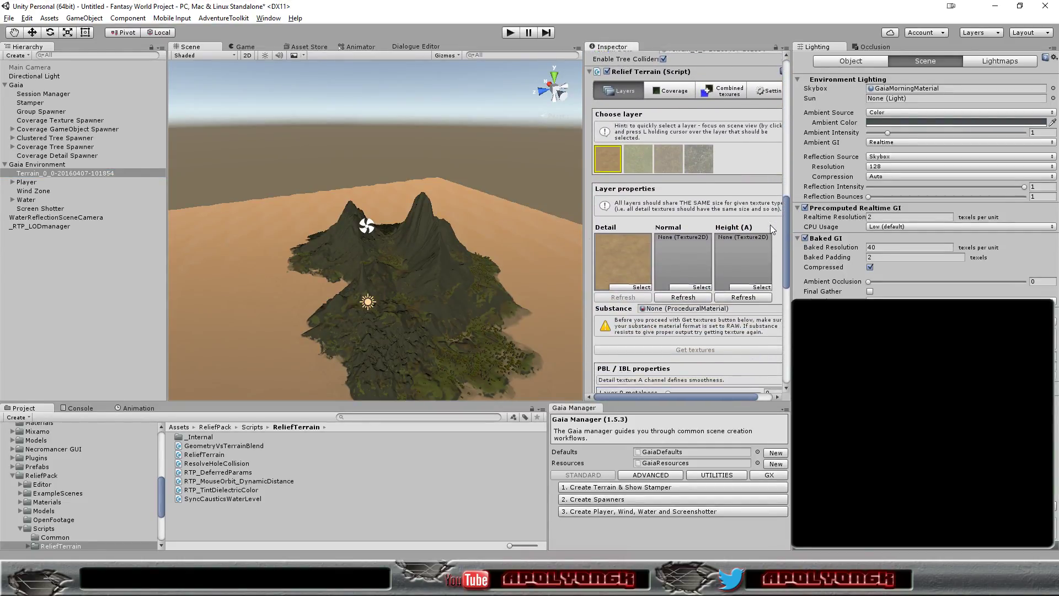
{"action": "scroll", "coordinate": [773, 225], "scroll_direction": "up", "scroll_amount": 1}
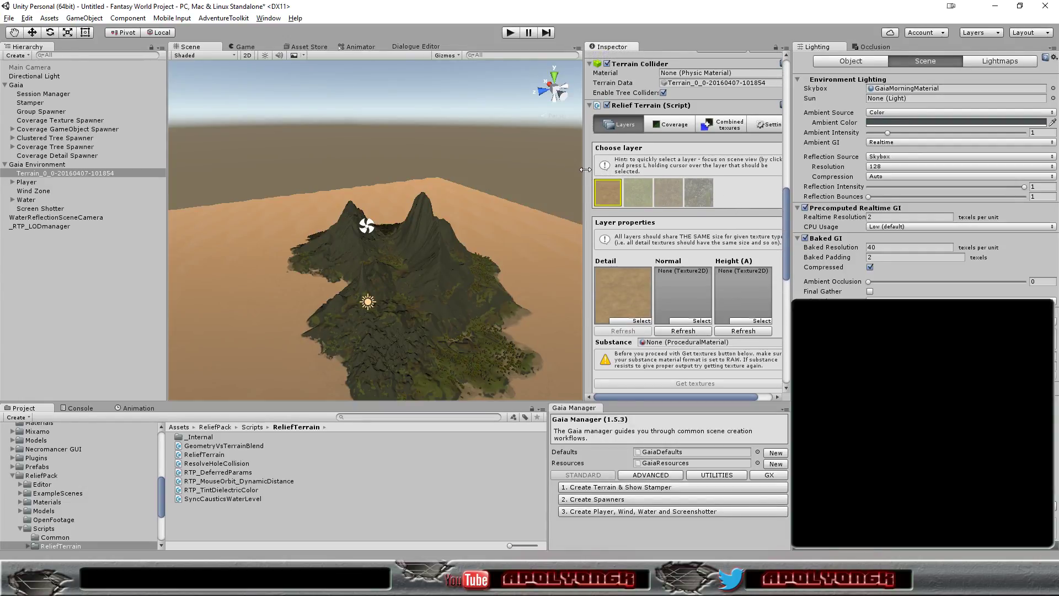
{"action": "left_click_drag", "start_coordinate": [585, 170], "coordinate": [533, 172]}
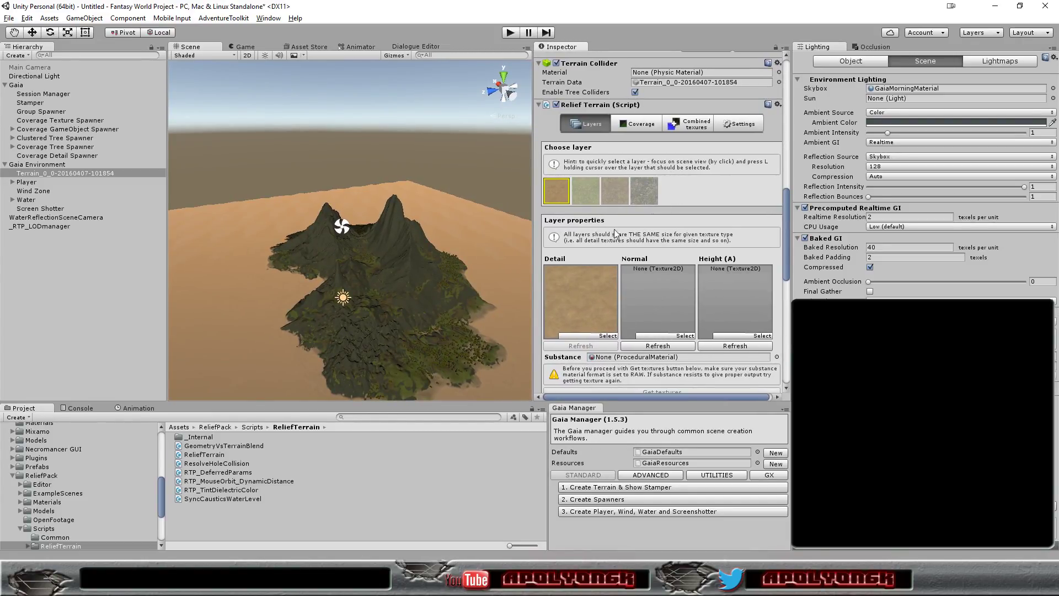
- Look through the second, third and fourth Relief Terrain layers and their detail, normal and height textures
{"action": "left_click", "coordinate": [584, 194]}
{"action": "left_click", "coordinate": [611, 192]}
{"action": "left_click", "coordinate": [650, 192]}
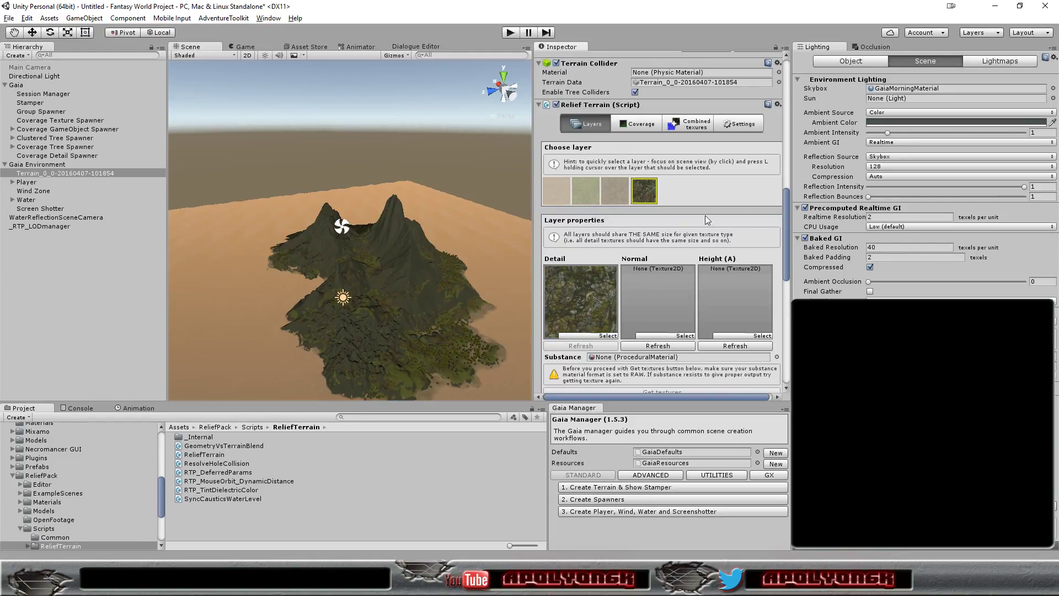
{"action": "left_click_drag", "start_coordinate": [786, 227], "coordinate": [752, 216]}
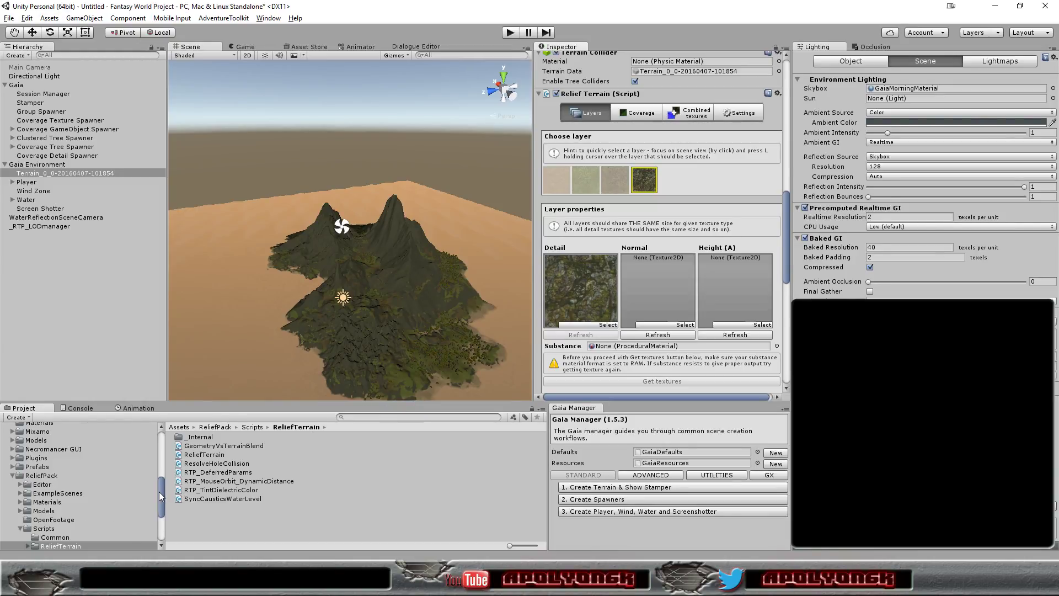
- Open the Sand (free substance from AssetStore) folder within ReliefPack's ReliefTerrain textures
{"action": "left_click_drag", "start_coordinate": [160, 492], "coordinate": [160, 508]}
{"action": "left_click", "coordinate": [54, 503]}
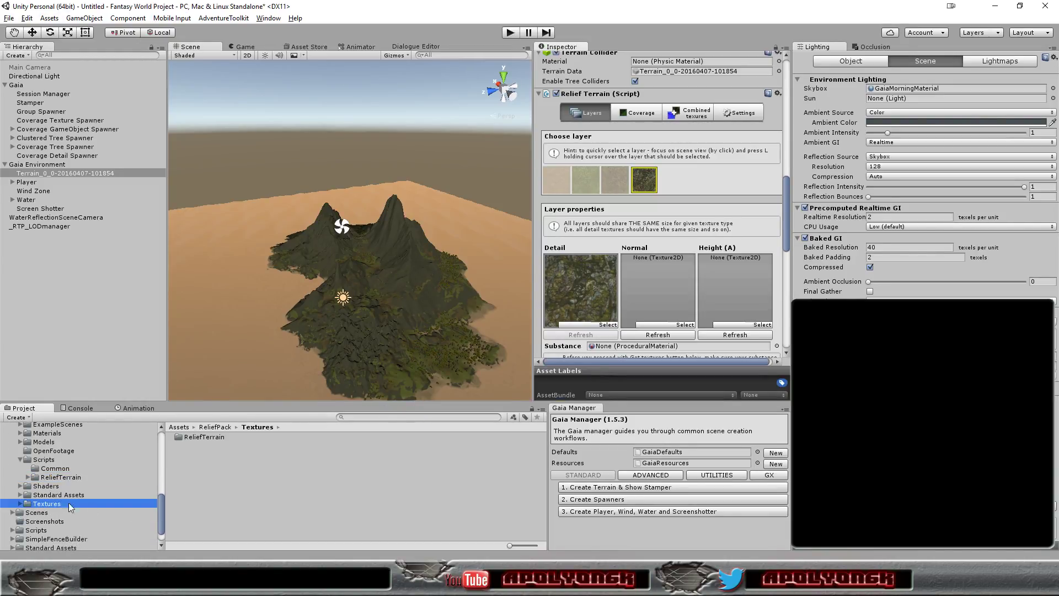
{"action": "double_click", "coordinate": [198, 437]}
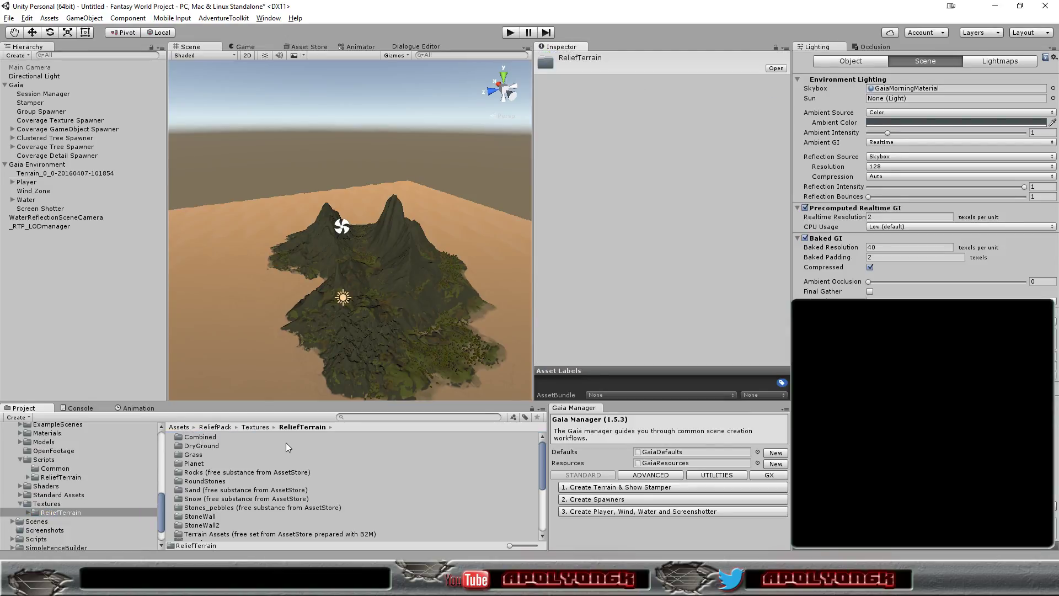
{"action": "scroll", "coordinate": [278, 451], "scroll_direction": "down", "scroll_amount": 3}
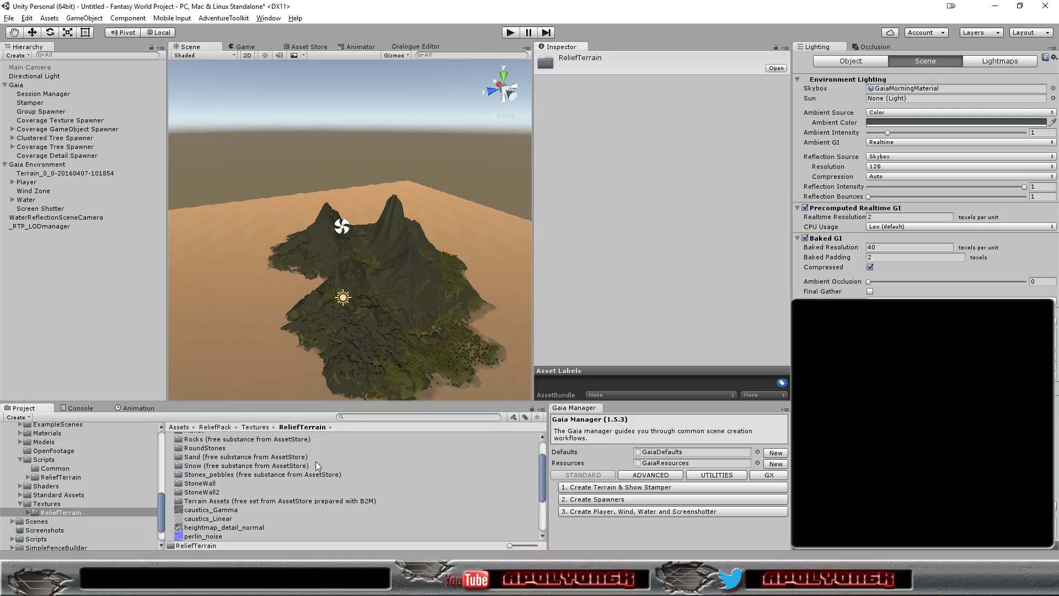
{"action": "left_click", "coordinate": [225, 457]}
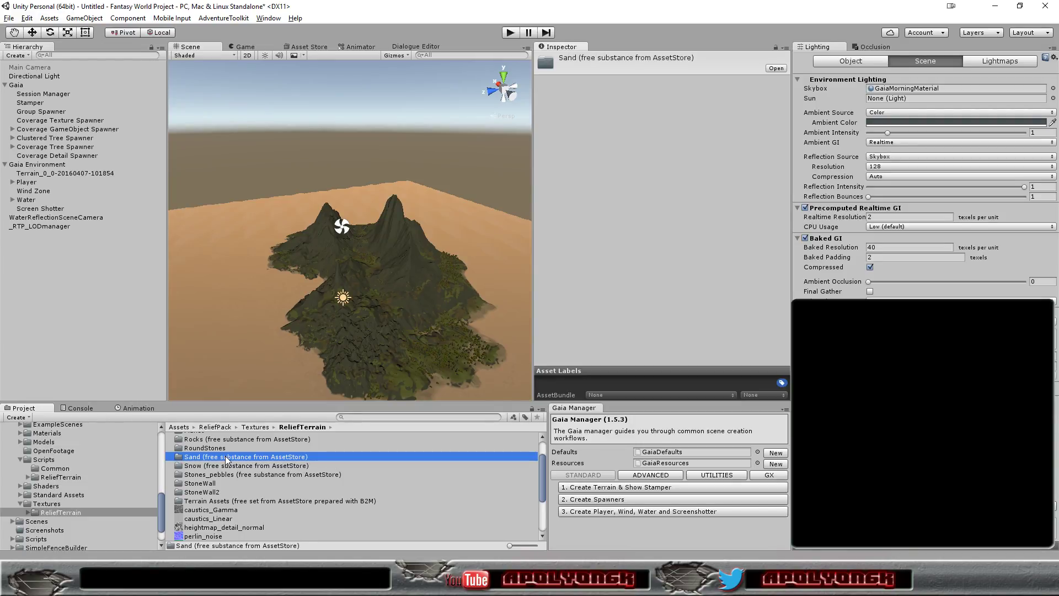
{"action": "left_click", "coordinate": [63, 175]}
{"action": "scroll", "coordinate": [618, 206], "scroll_direction": "down", "scroll_amount": 15}
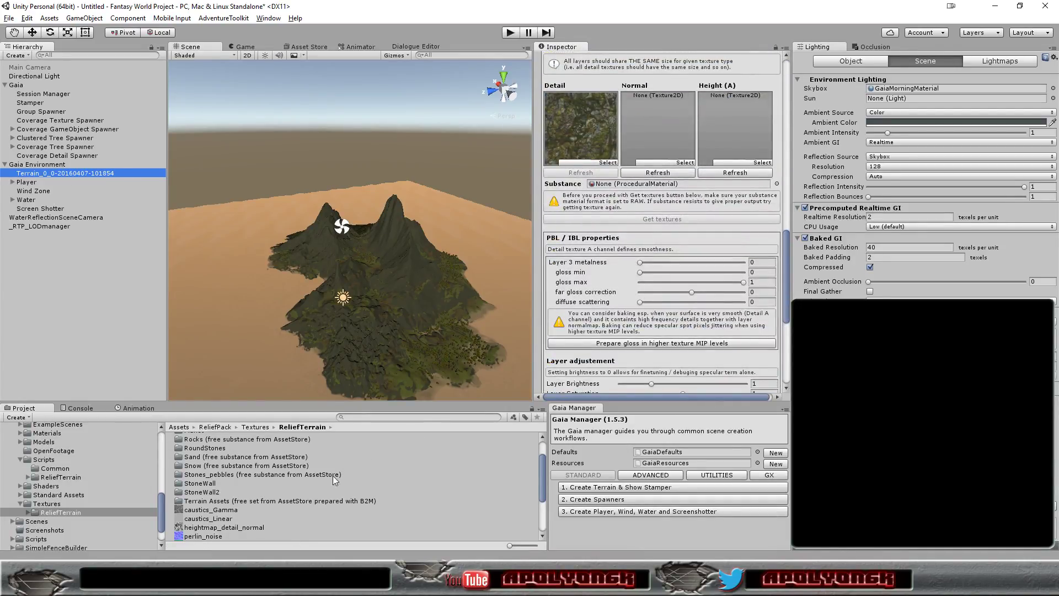
{"action": "left_click", "coordinate": [218, 458]}
{"action": "double_click", "coordinate": [218, 458]}
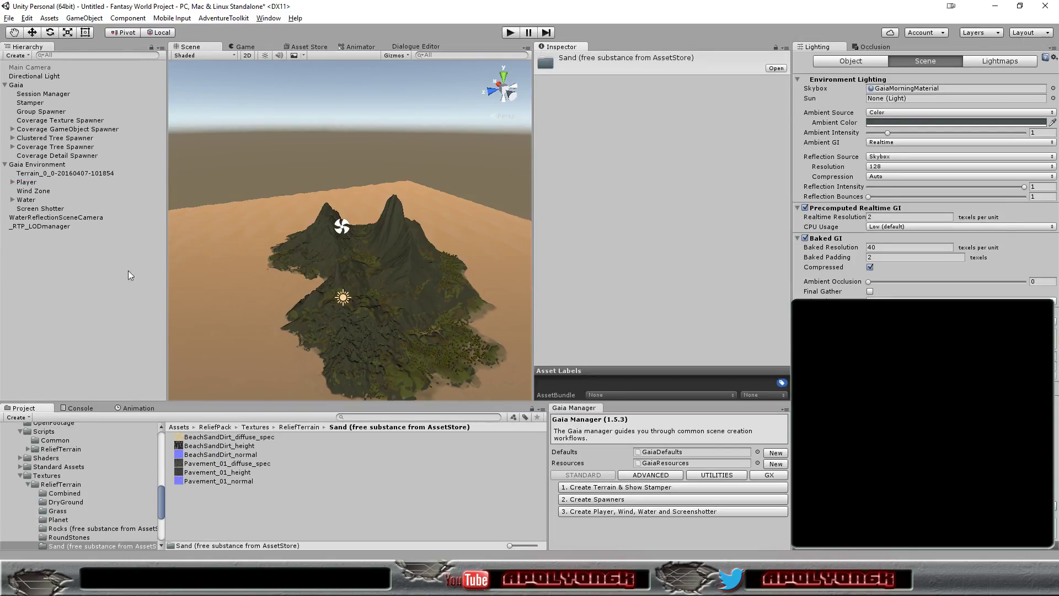
- Assign BeachSandDirt_diffuse_spec, BeachSandDirt_height and BeachSandDirt_normal to the detail, height and normal slots of the terrain's first Relief Terrain layer
{"action": "left_click", "coordinate": [75, 173]}
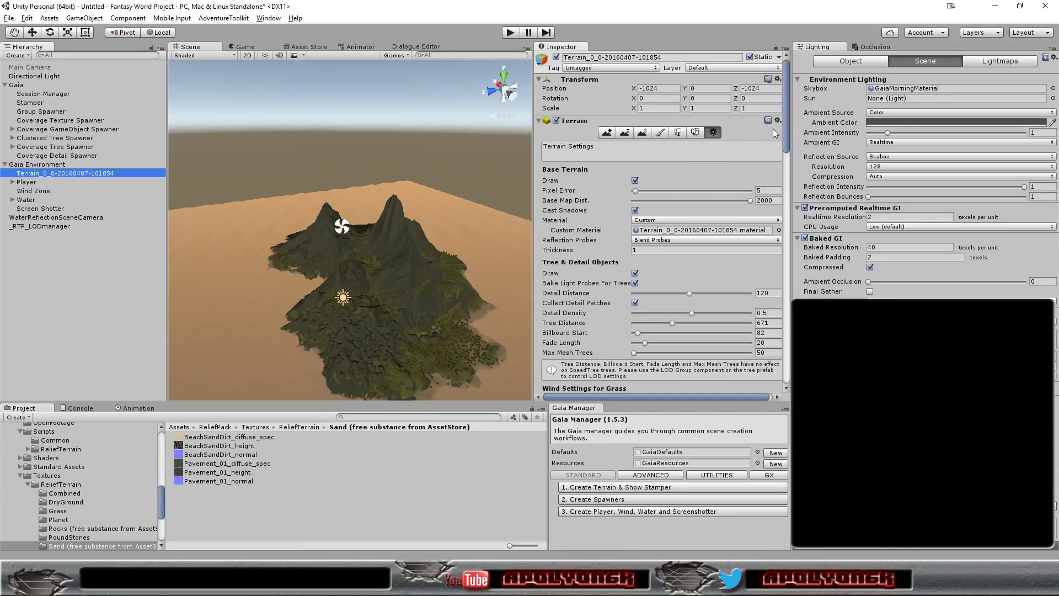
{"action": "left_click_drag", "start_coordinate": [786, 109], "coordinate": [785, 262]}
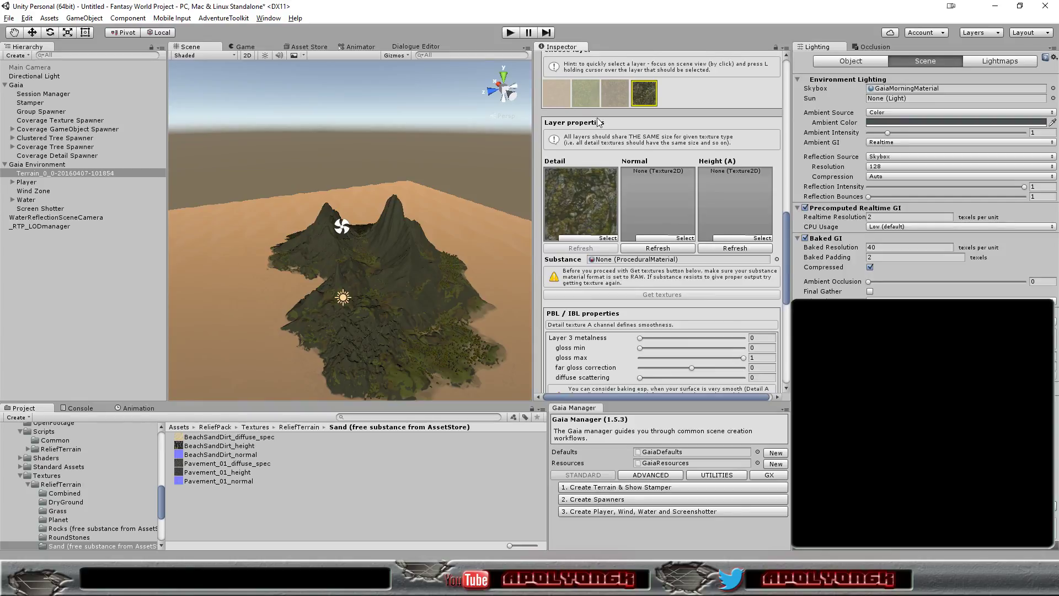
{"action": "left_click", "coordinate": [558, 99]}
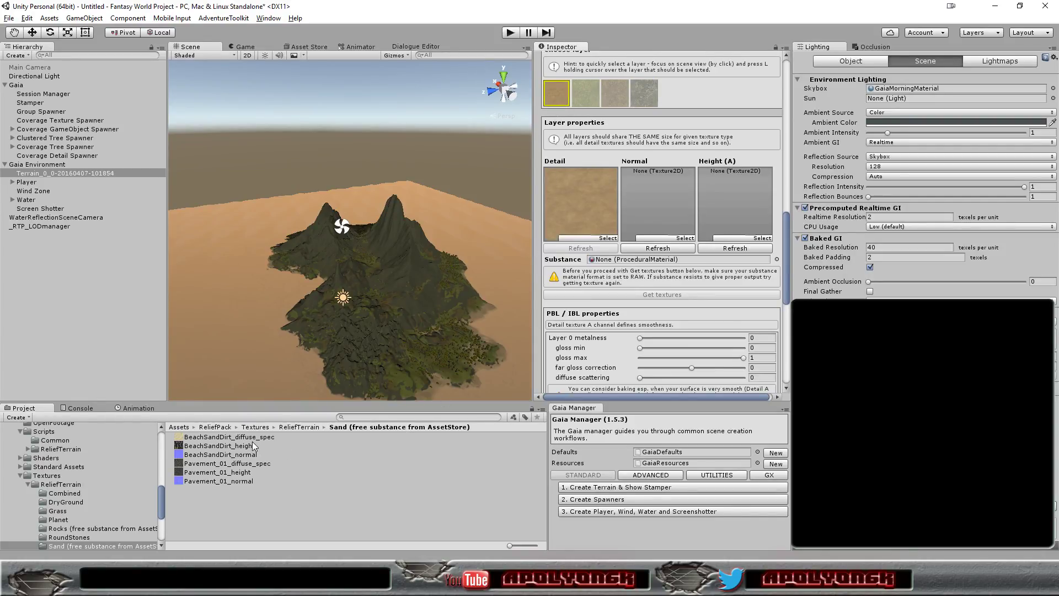
{"action": "left_click_drag", "start_coordinate": [247, 437], "coordinate": [571, 205]}
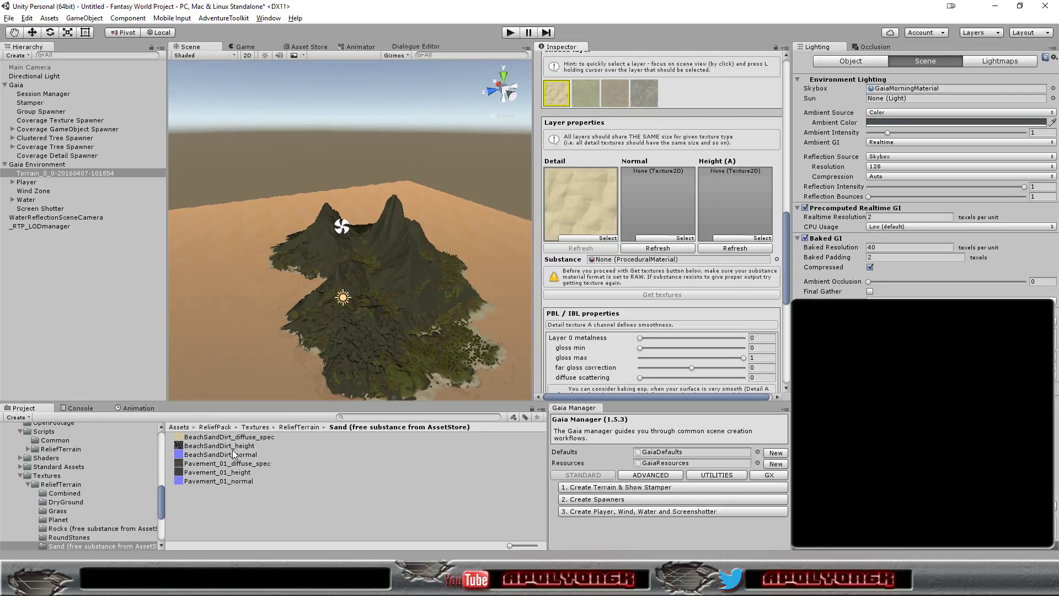
{"action": "left_click_drag", "start_coordinate": [233, 447], "coordinate": [739, 212]}
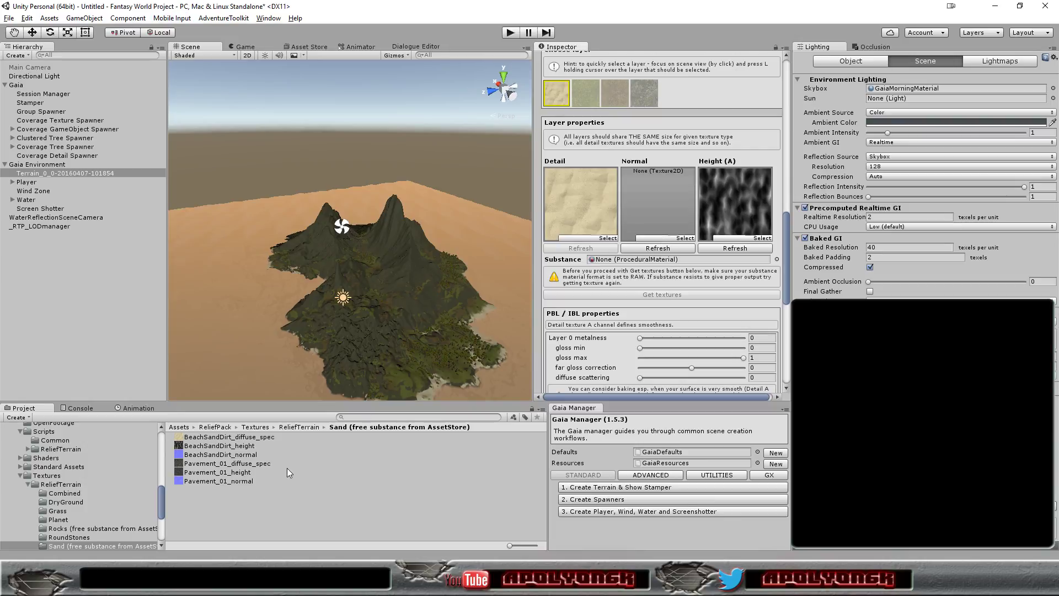
{"action": "left_click_drag", "start_coordinate": [224, 455], "coordinate": [643, 208]}
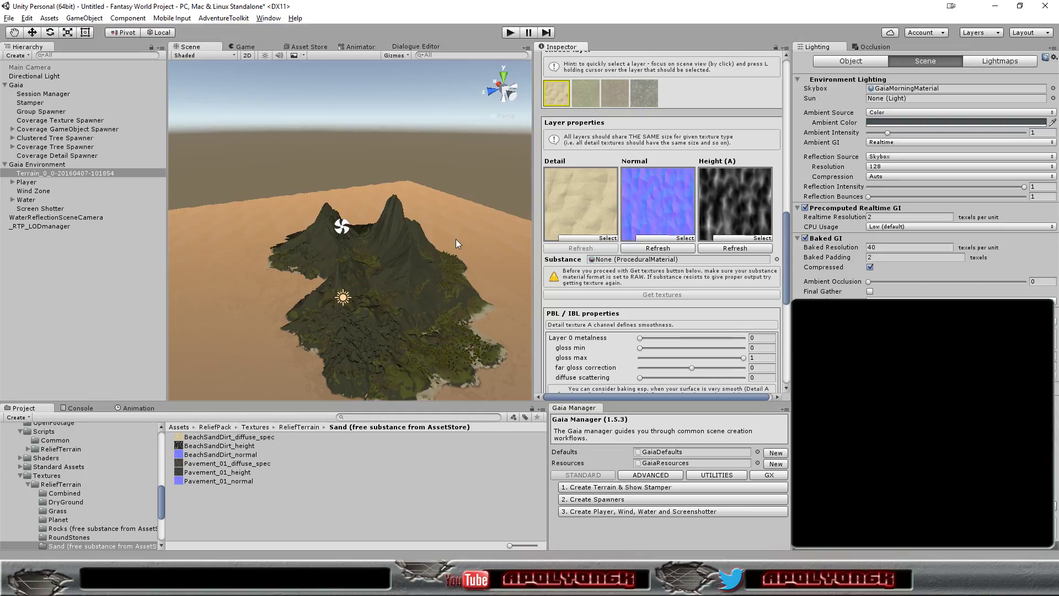
- Open the Terrain Assets (free set from AssetStore prepared with B2M) folder within the ReliefTerrain textures and find its grass textures
{"action": "left_click", "coordinate": [297, 427]}
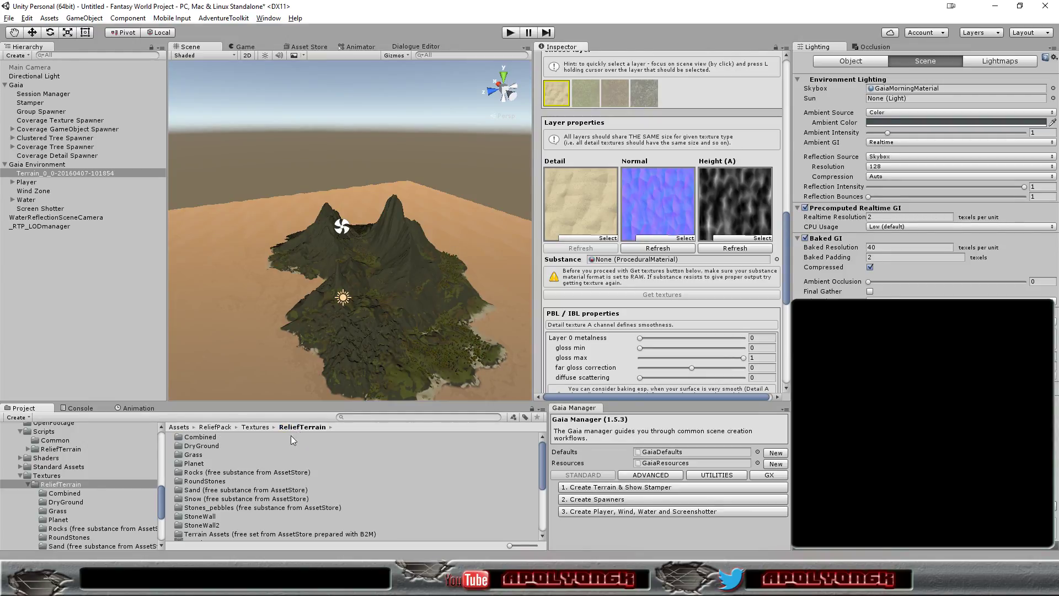
{"action": "double_click", "coordinate": [196, 455]}
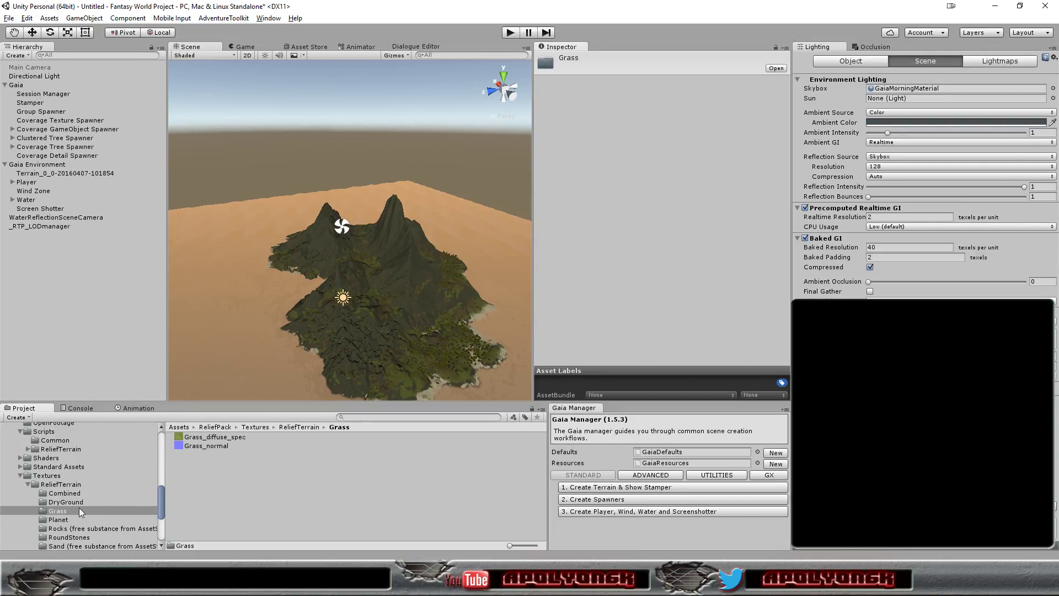
{"action": "left_click_drag", "start_coordinate": [161, 502], "coordinate": [161, 512]}
{"action": "left_click", "coordinate": [94, 538]}
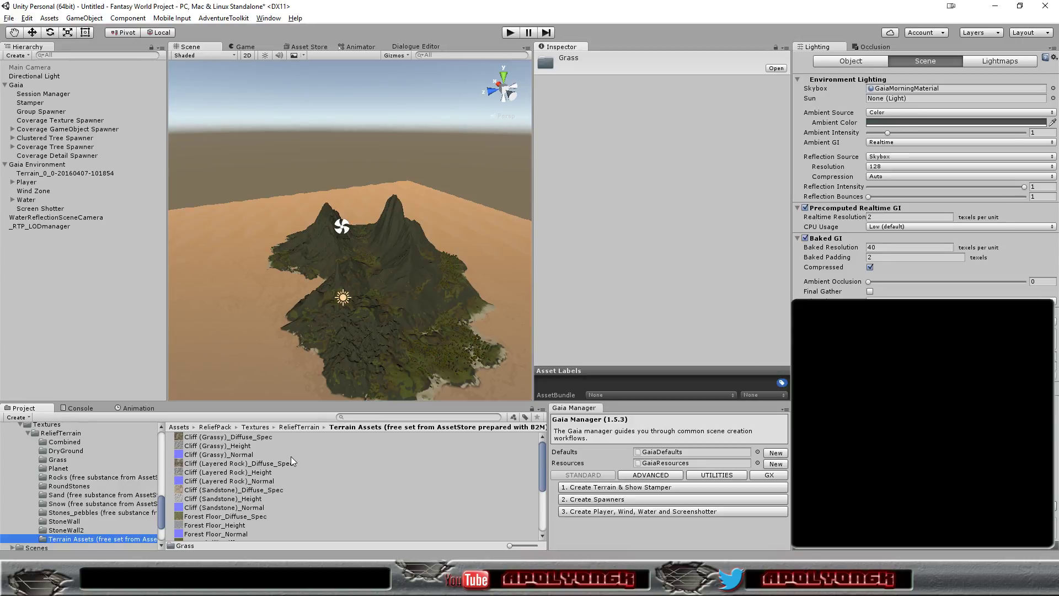
{"action": "scroll", "coordinate": [291, 456], "scroll_direction": "down", "scroll_amount": 2}
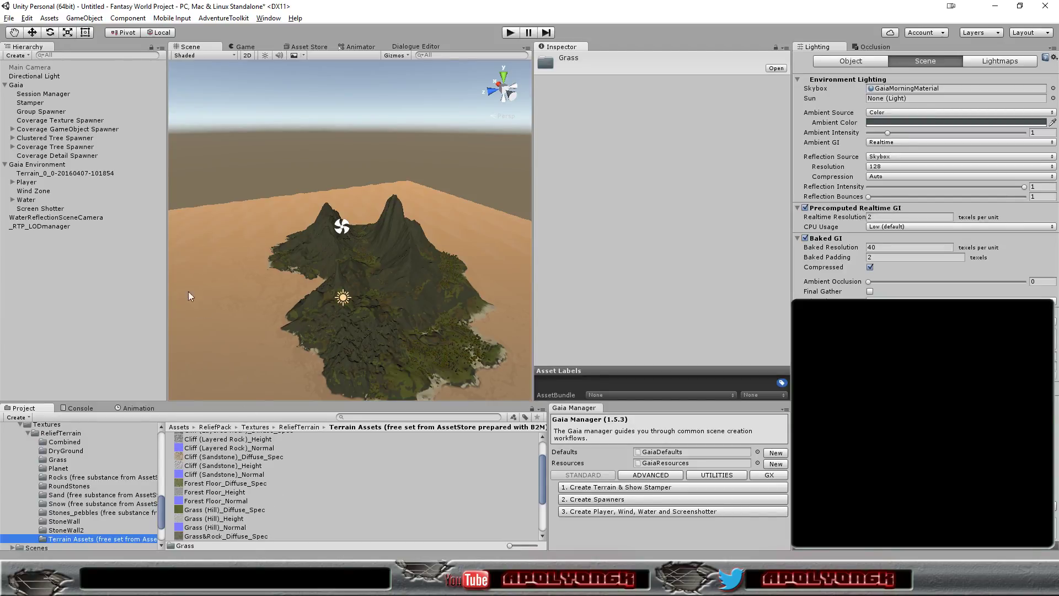
- Assign Grass (Hill)_Diffuse_Spec, Grass (Hill)_Height and Grass (Hill)_Normal to the detail, height and normal slots of the terrain's second Relief Terrain layer
{"action": "left_click", "coordinate": [91, 174]}
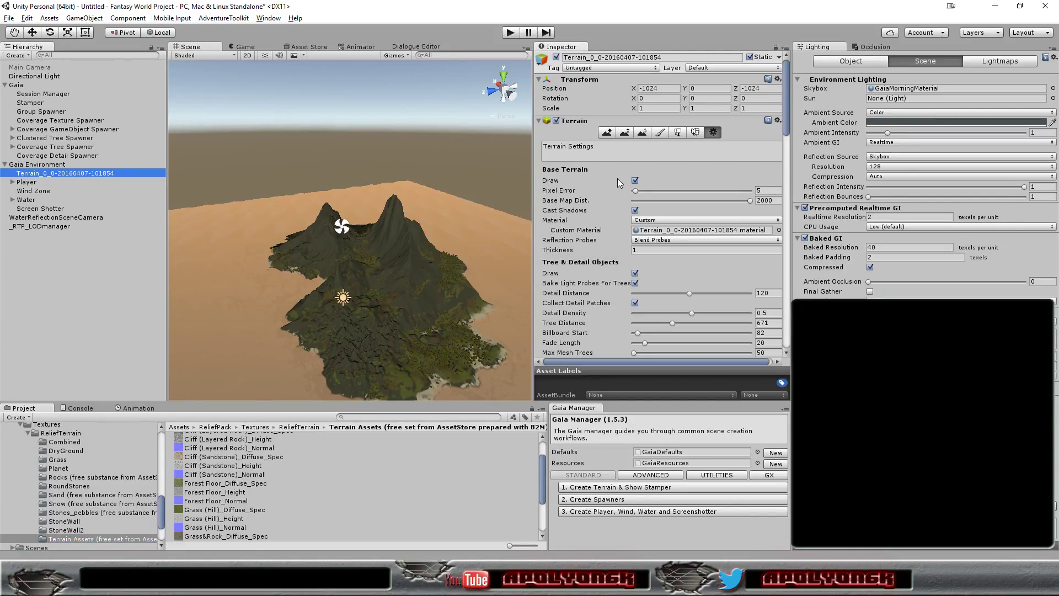
{"action": "scroll", "coordinate": [616, 178], "scroll_direction": "down", "scroll_amount": 8}
{"action": "scroll", "coordinate": [614, 180], "scroll_direction": "down", "scroll_amount": 10}
{"action": "left_click", "coordinate": [586, 148]}
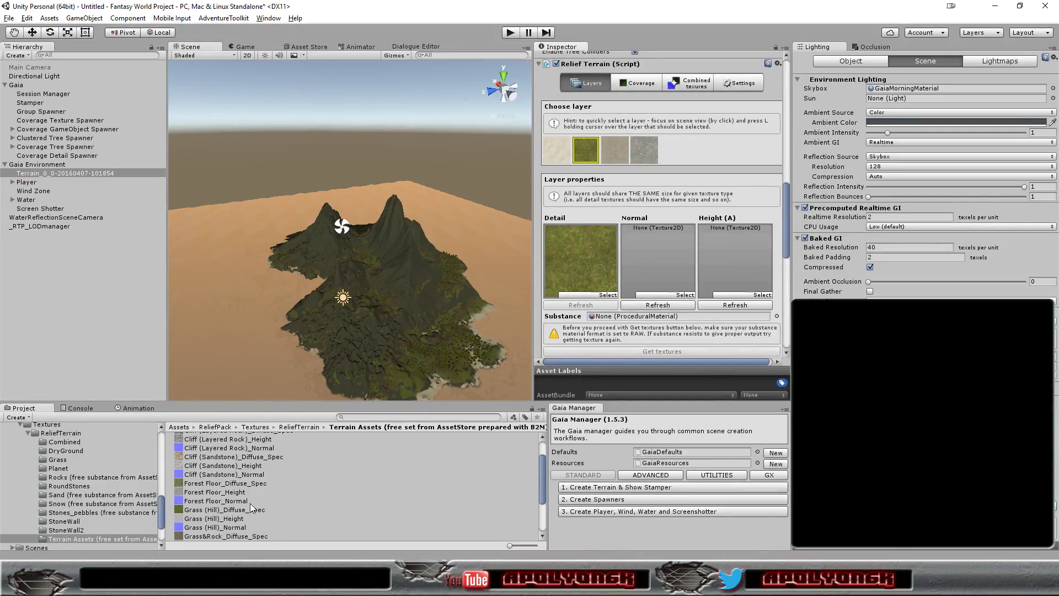
{"action": "left_click_drag", "start_coordinate": [250, 507], "coordinate": [575, 265]}
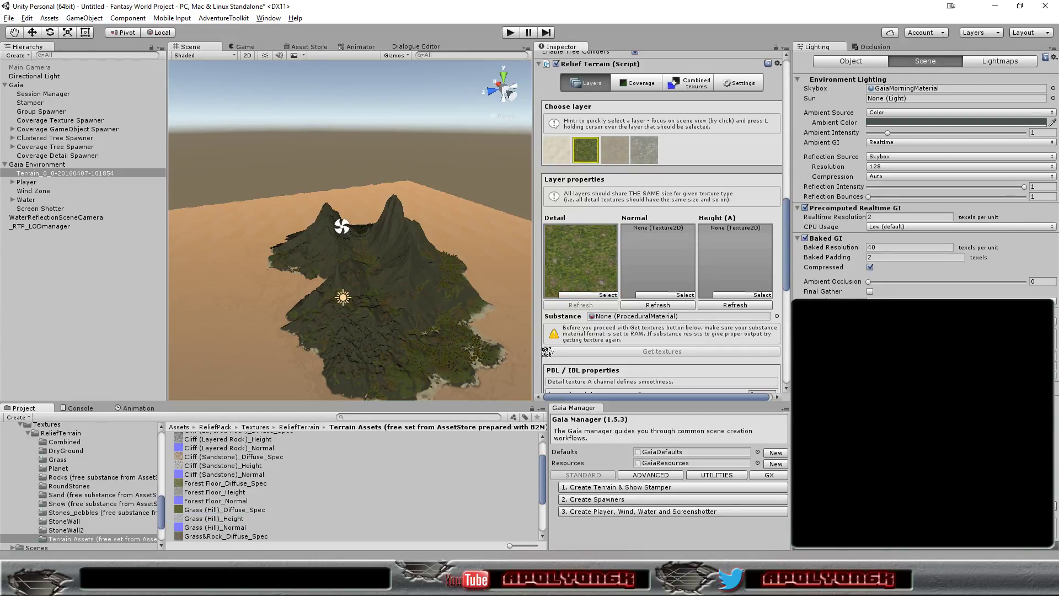
{"action": "left_click_drag", "start_coordinate": [545, 349], "coordinate": [734, 247]}
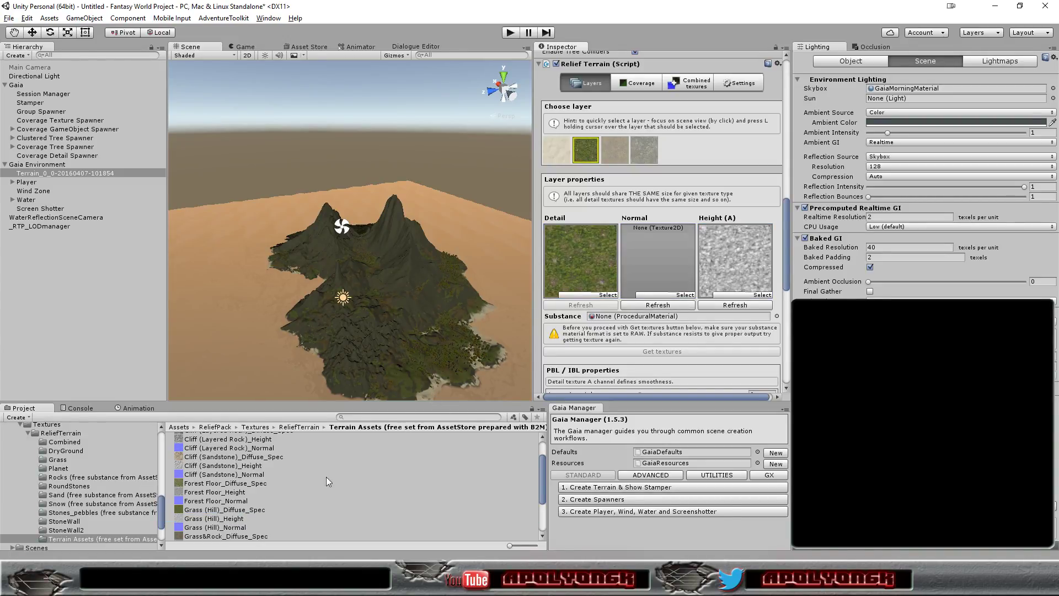
{"action": "left_click_drag", "start_coordinate": [238, 528], "coordinate": [669, 259]}
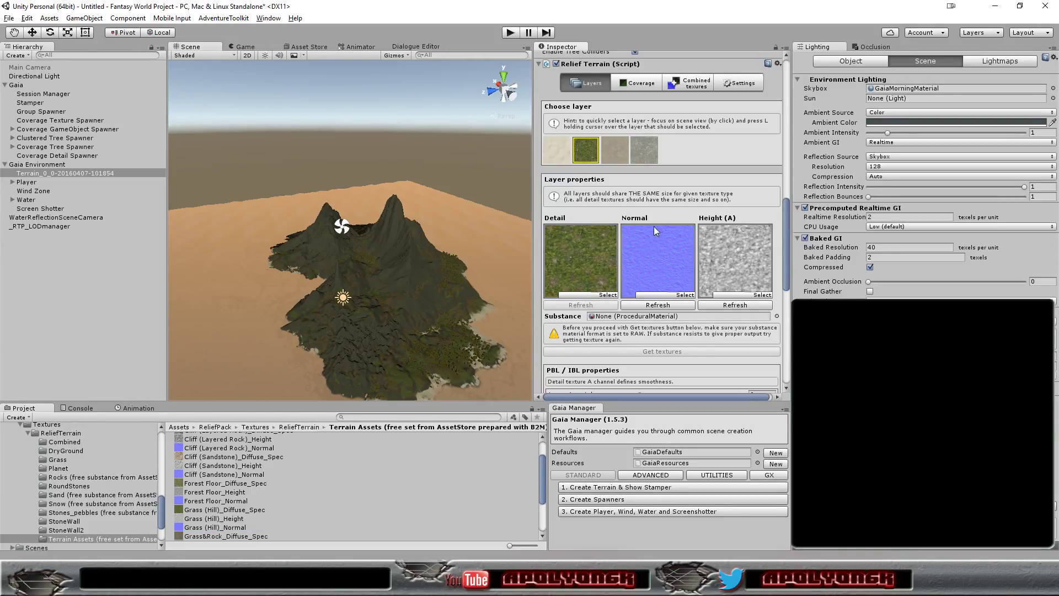
- Try Grass&Rock_Diffuse_Spec and Rocky Dirt_Diffuse_Spec as the detail texture of the third Relief Terrain layer
{"action": "left_click", "coordinate": [616, 150]}
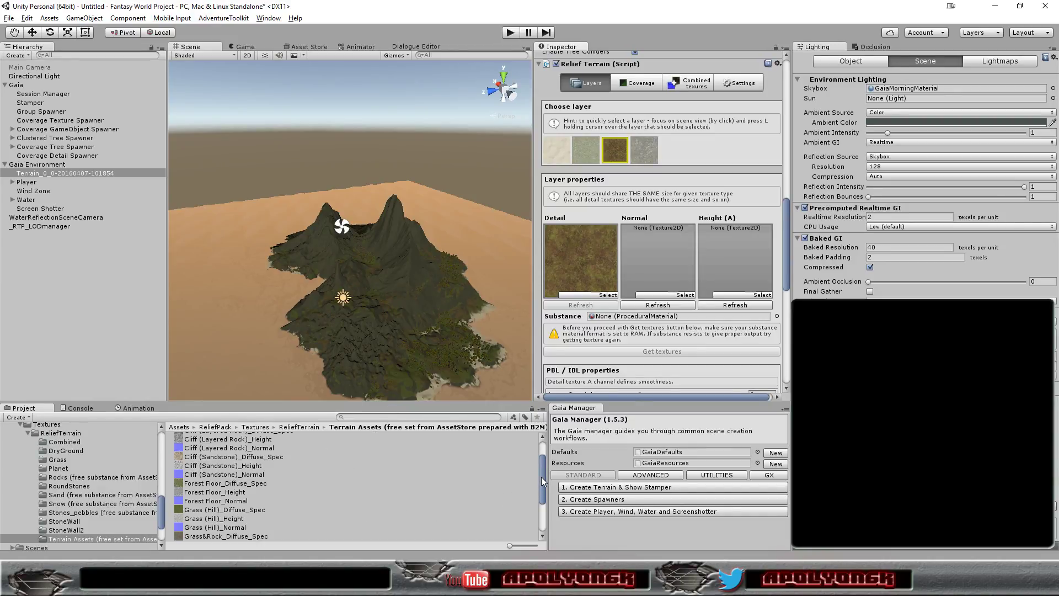
{"action": "left_click_drag", "start_coordinate": [542, 477], "coordinate": [537, 503]}
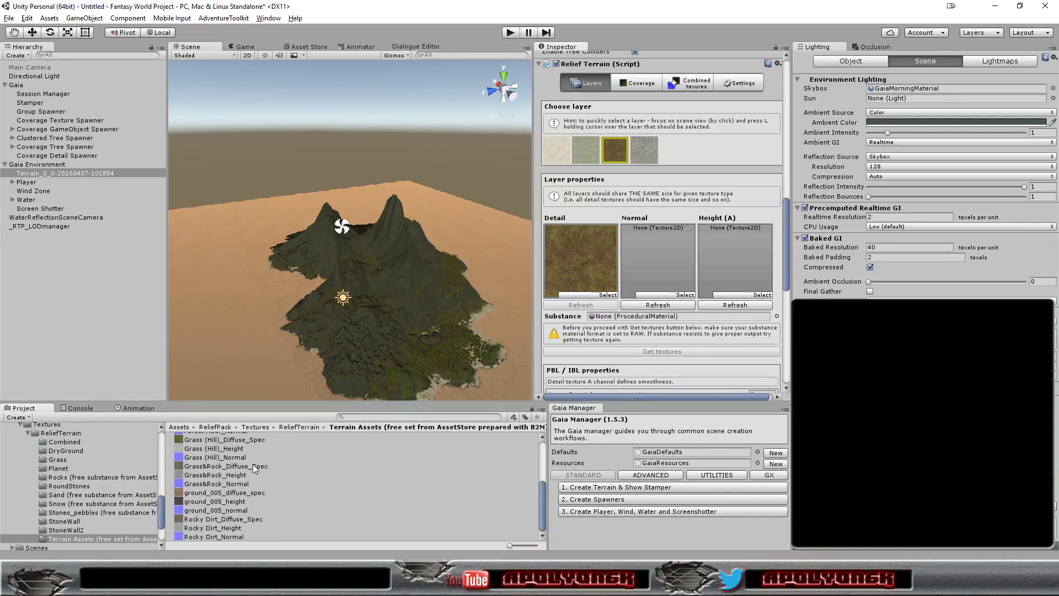
{"action": "left_click_drag", "start_coordinate": [200, 468], "coordinate": [601, 270]}
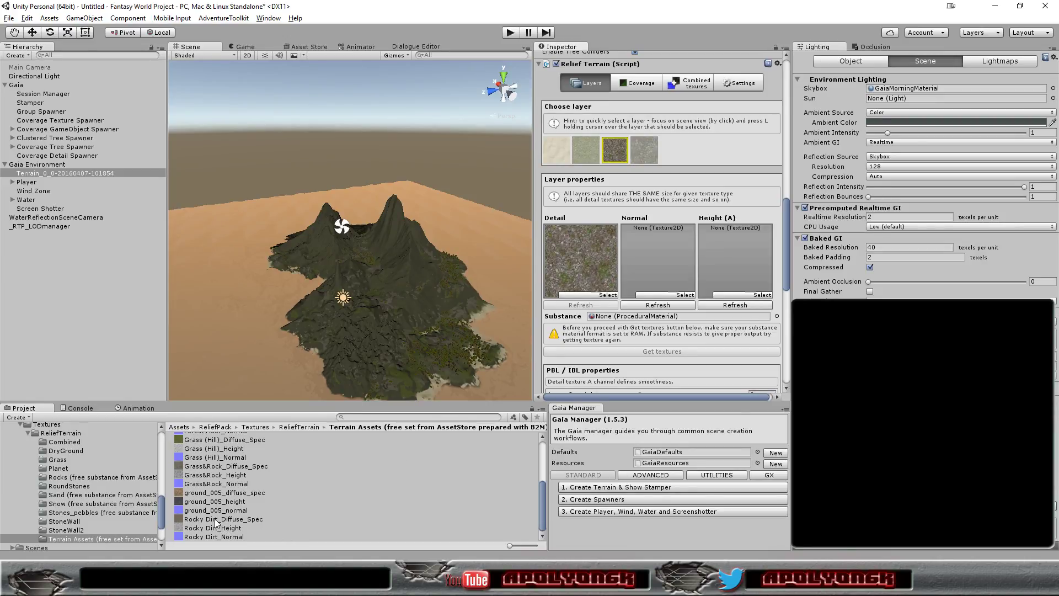
{"action": "left_click_drag", "start_coordinate": [218, 519], "coordinate": [581, 271]}
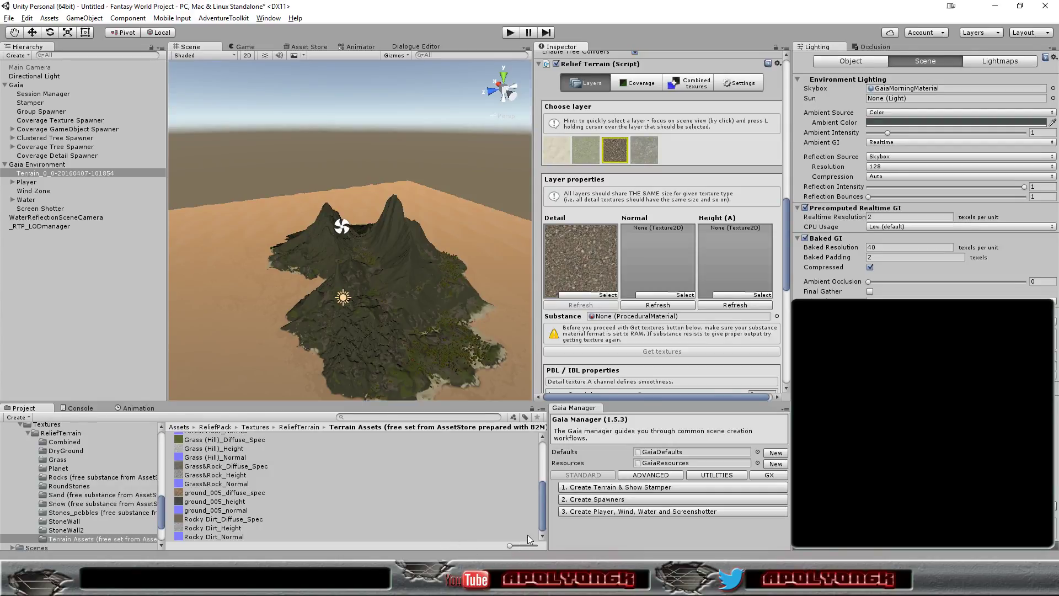
{"action": "mouse_move", "coordinate": [544, 518]}
{"action": "left_mouse_down"}
{"action": "mouse_move", "coordinate": [536, 471]}
{"action": "mouse_move", "coordinate": [527, 527]}
{"action": "left_mouse_up"}
- Look through the DryGround, Combined, Planet, Rocks, Sand and Terrain Assets folders for a third-layer texture, previewing DryGround_diffuse_spec and ground_005_diffuse_spec
{"action": "left_click", "coordinate": [64, 451]}
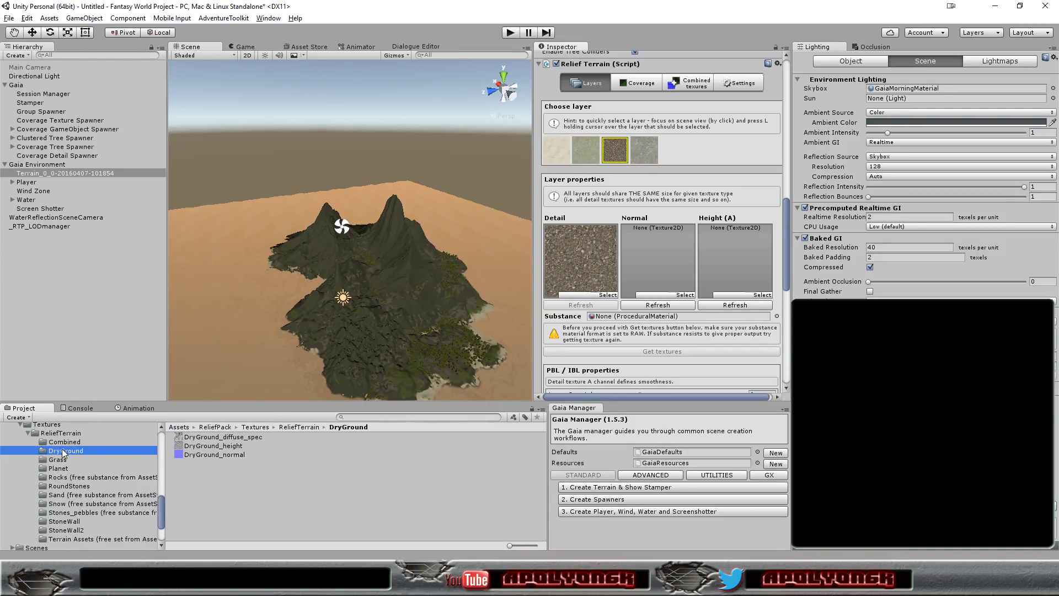
{"action": "left_click", "coordinate": [210, 439]}
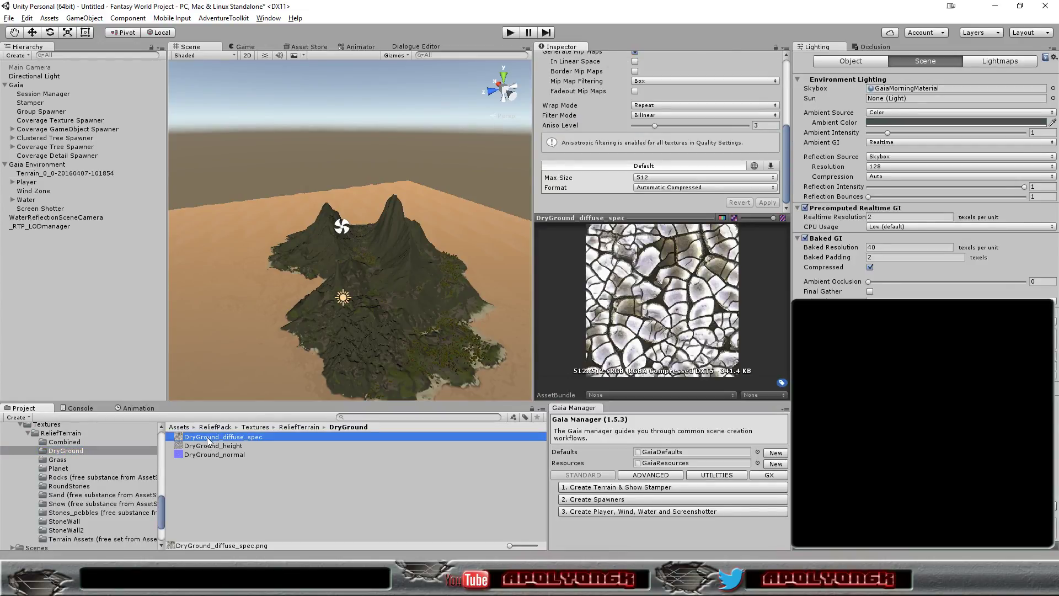
{"action": "left_click", "coordinate": [62, 443]}
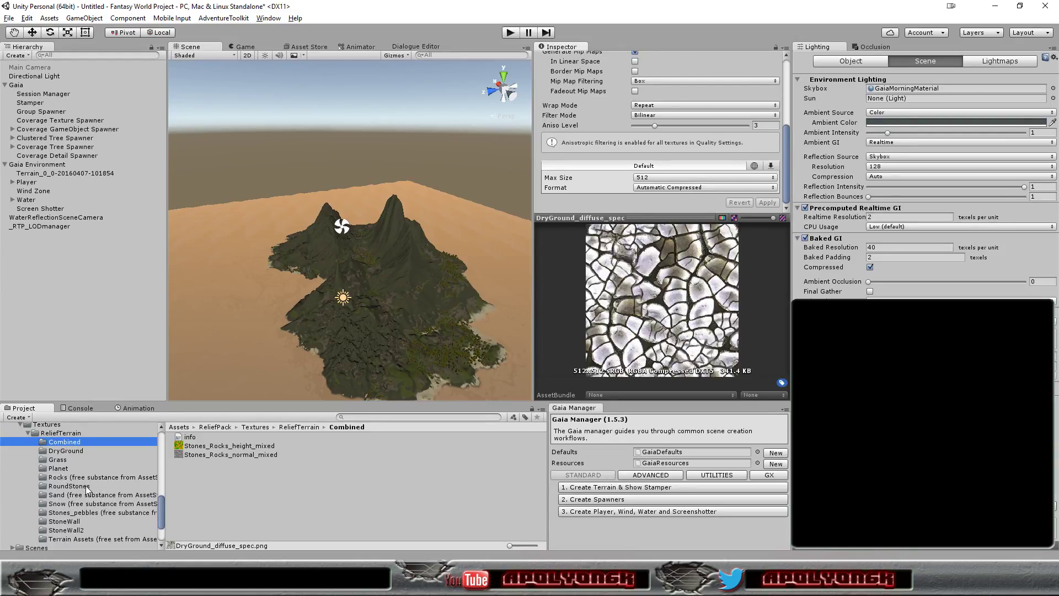
{"action": "left_click", "coordinate": [58, 469]}
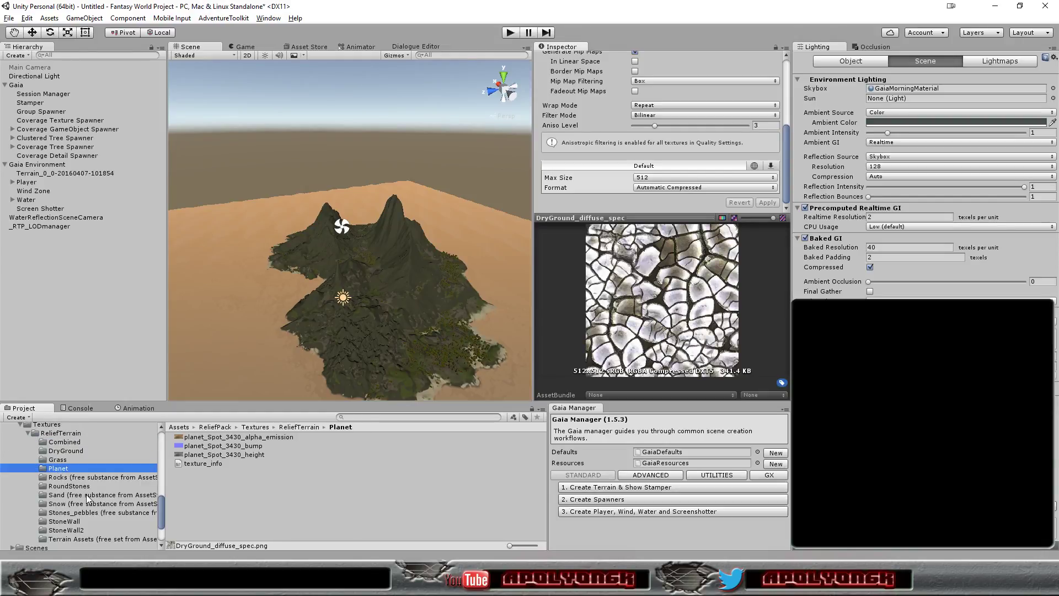
{"action": "left_click", "coordinate": [80, 478]}
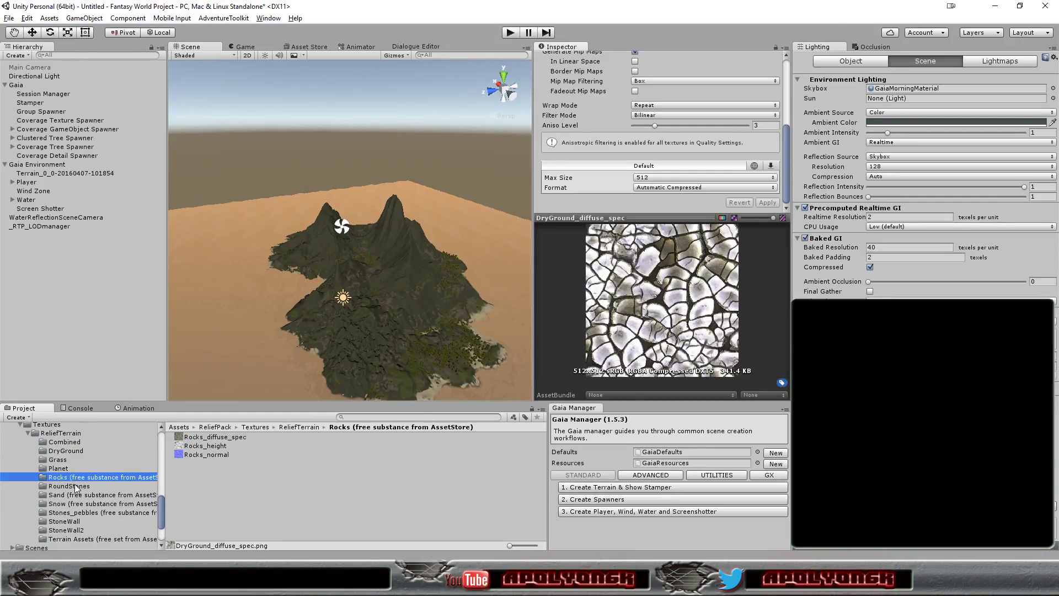
{"action": "left_click", "coordinate": [77, 496]}
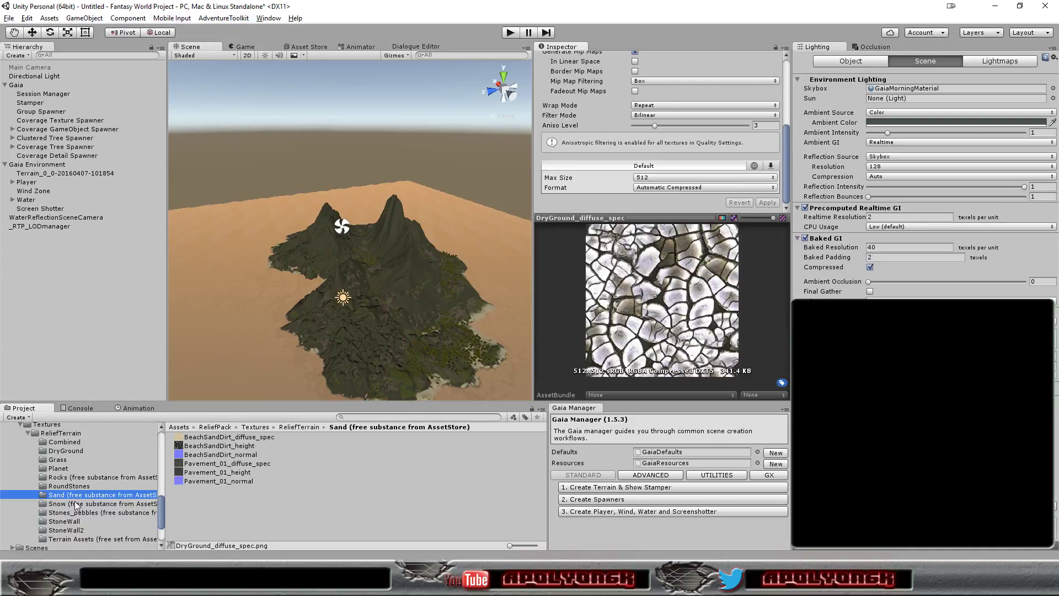
{"action": "left_click", "coordinate": [78, 537]}
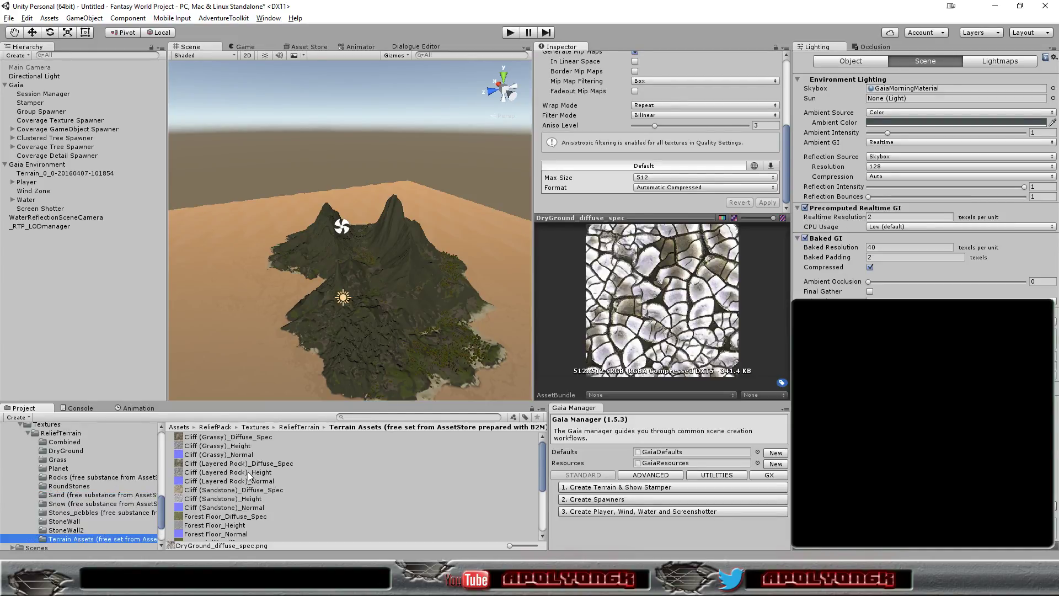
{"action": "scroll", "coordinate": [247, 472], "scroll_direction": "down", "scroll_amount": 4}
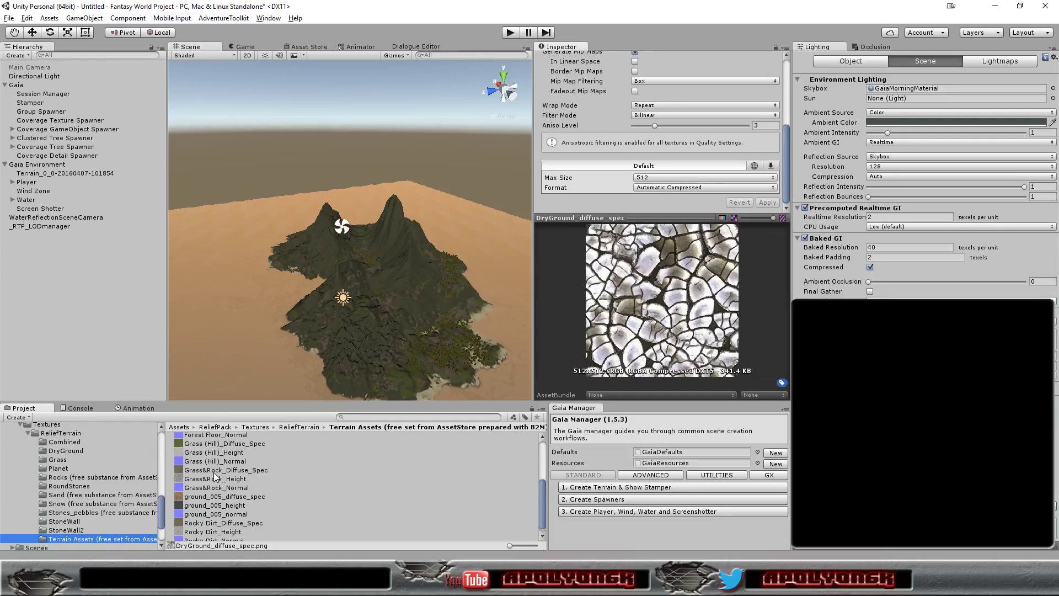
{"action": "left_click", "coordinate": [225, 496]}
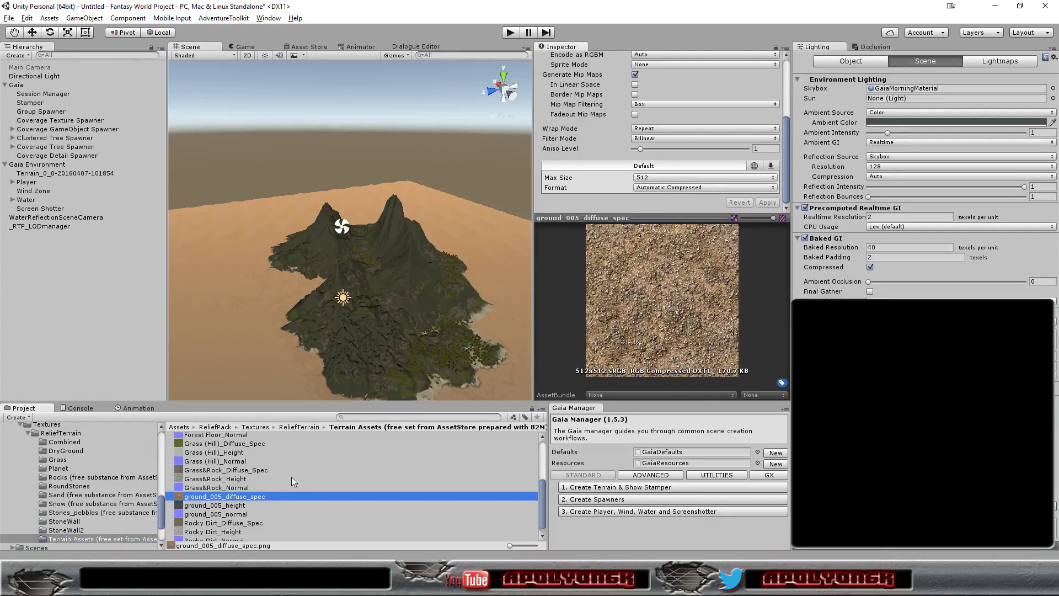
- Assign ground_005_diffuse_spec, ground_005_height and ground_005_normal to the detail, height and normal slots of the terrain's third Relief Terrain layer
{"action": "left_click", "coordinate": [76, 174]}
{"action": "scroll", "coordinate": [620, 281], "scroll_direction": "down", "scroll_amount": 5}
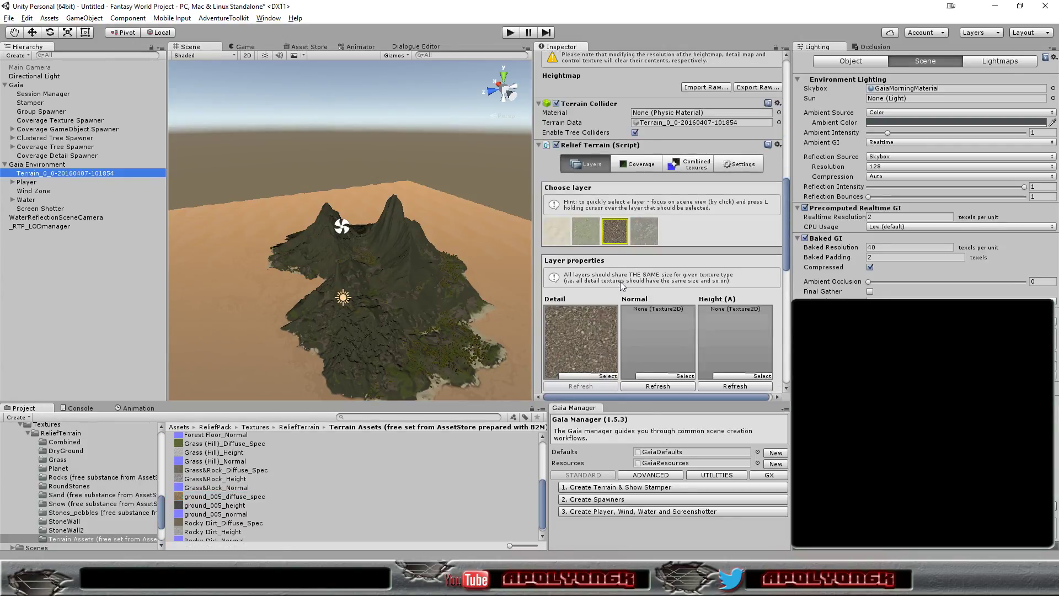
{"action": "scroll", "coordinate": [621, 282], "scroll_direction": "down", "scroll_amount": 3}
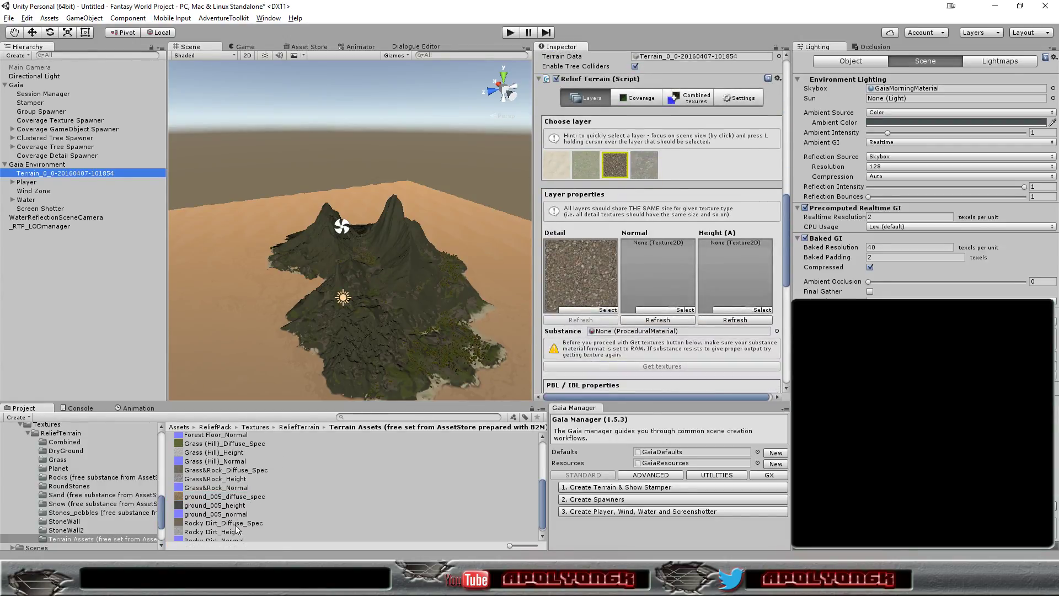
{"action": "left_click_drag", "start_coordinate": [227, 497], "coordinate": [596, 264]}
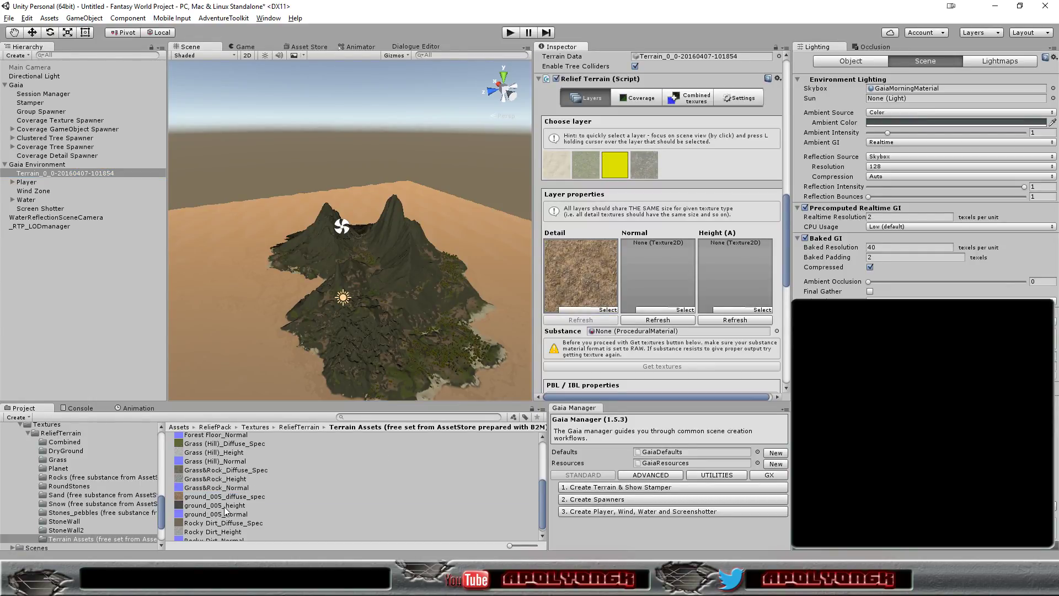
{"action": "left_click_drag", "start_coordinate": [224, 506], "coordinate": [731, 277]}
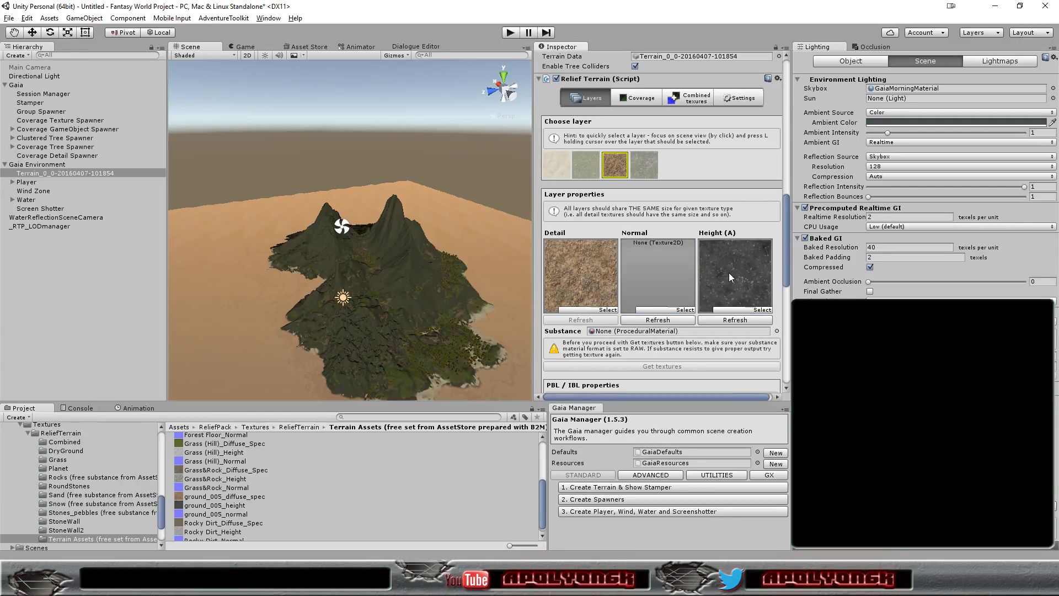
{"action": "left_click_drag", "start_coordinate": [218, 514], "coordinate": [648, 291]}
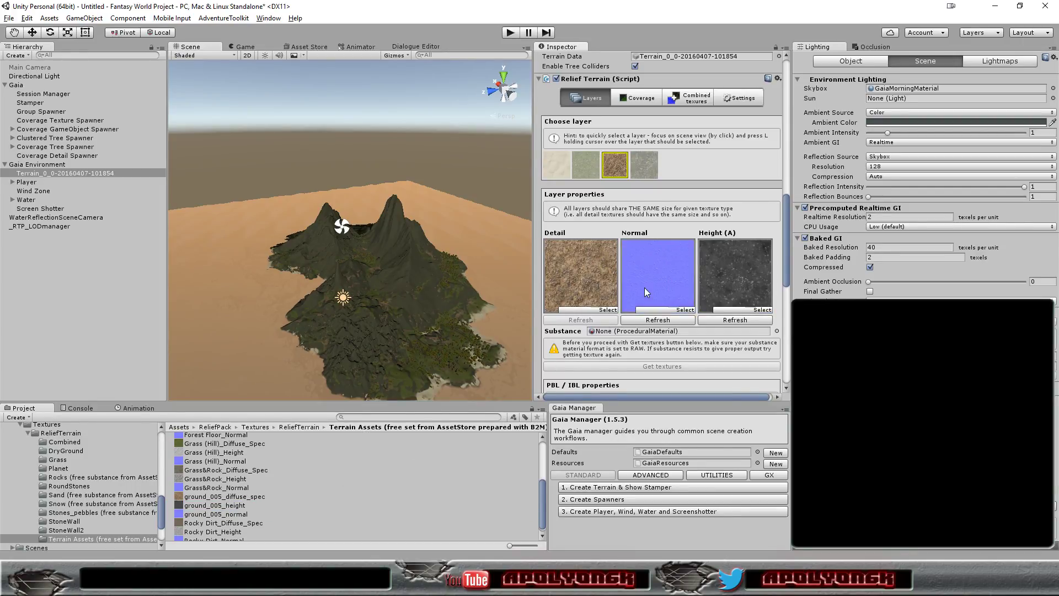
- Assign the Cliff (Layered Rock) Diffuse_Spec, Height and Normal textures to the detail, height and normal slots of the fourth Relief Terrain layer
{"action": "left_click", "coordinate": [645, 168]}
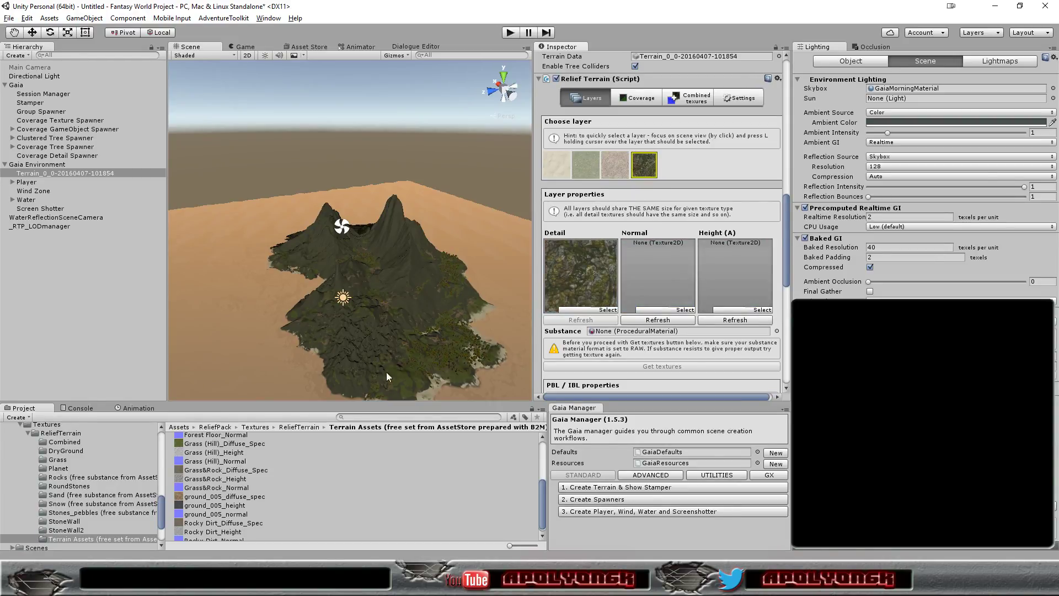
{"action": "left_click_drag", "start_coordinate": [542, 501], "coordinate": [535, 458]}
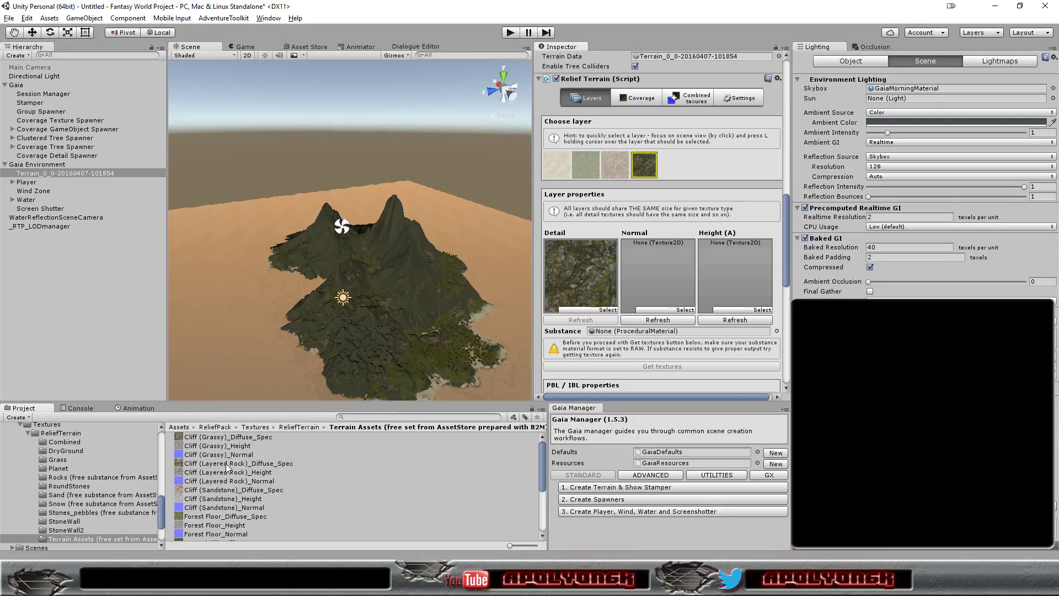
{"action": "left_click_drag", "start_coordinate": [227, 466], "coordinate": [591, 273]}
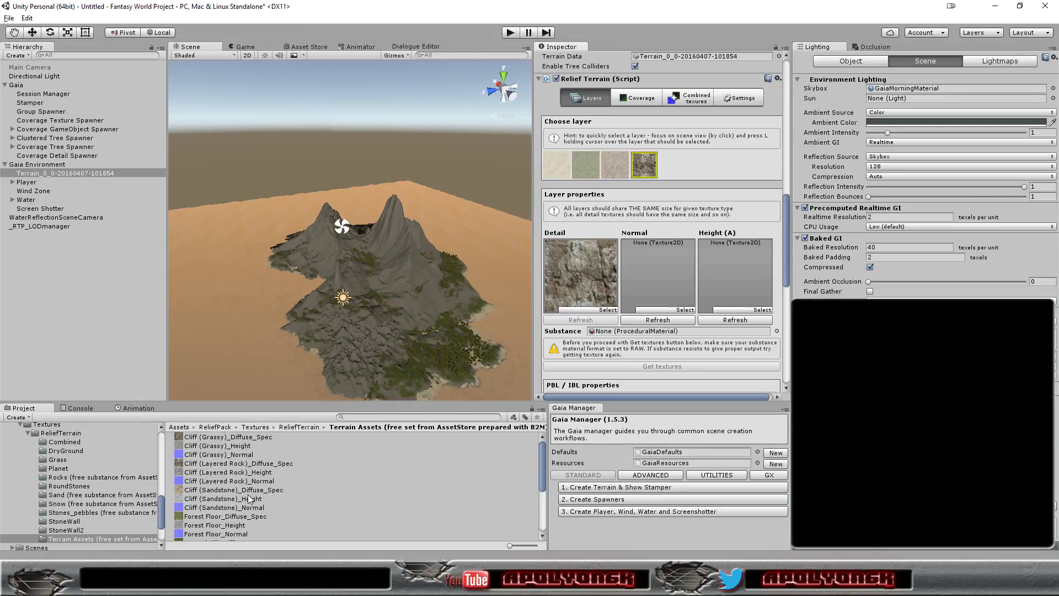
{"action": "left_click_drag", "start_coordinate": [249, 473], "coordinate": [713, 266]}
{"action": "left_click_drag", "start_coordinate": [256, 482], "coordinate": [669, 269]}
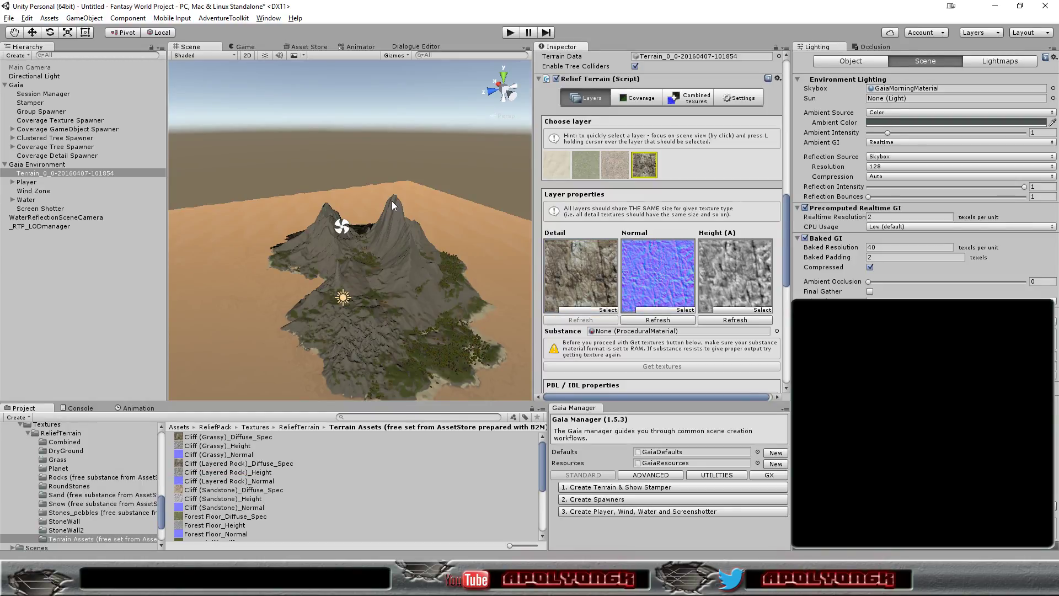
- Run the scene in play mode to preview the textured terrain
{"action": "left_click", "coordinate": [511, 34]}
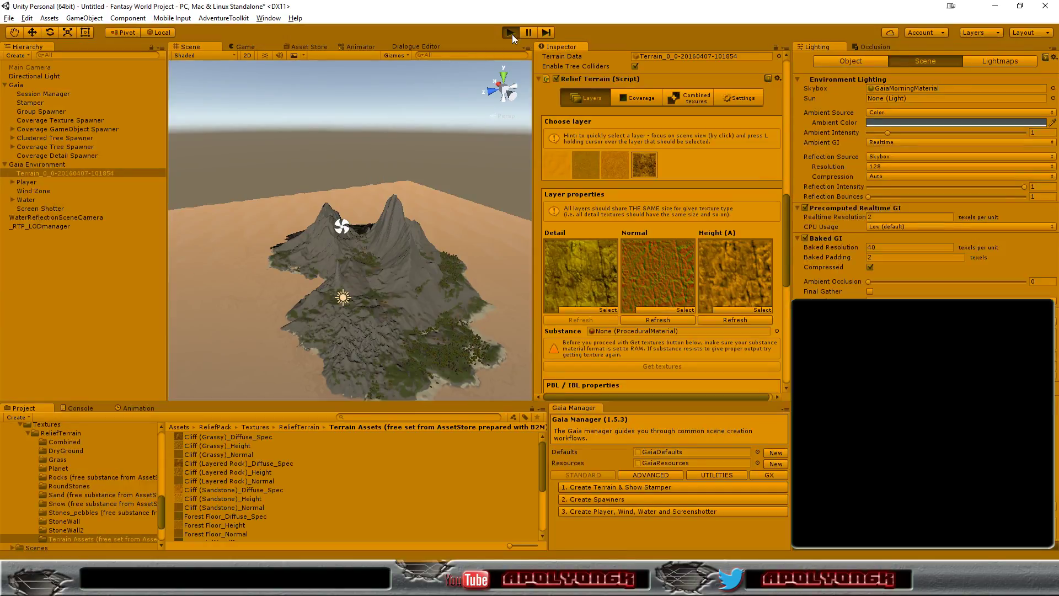